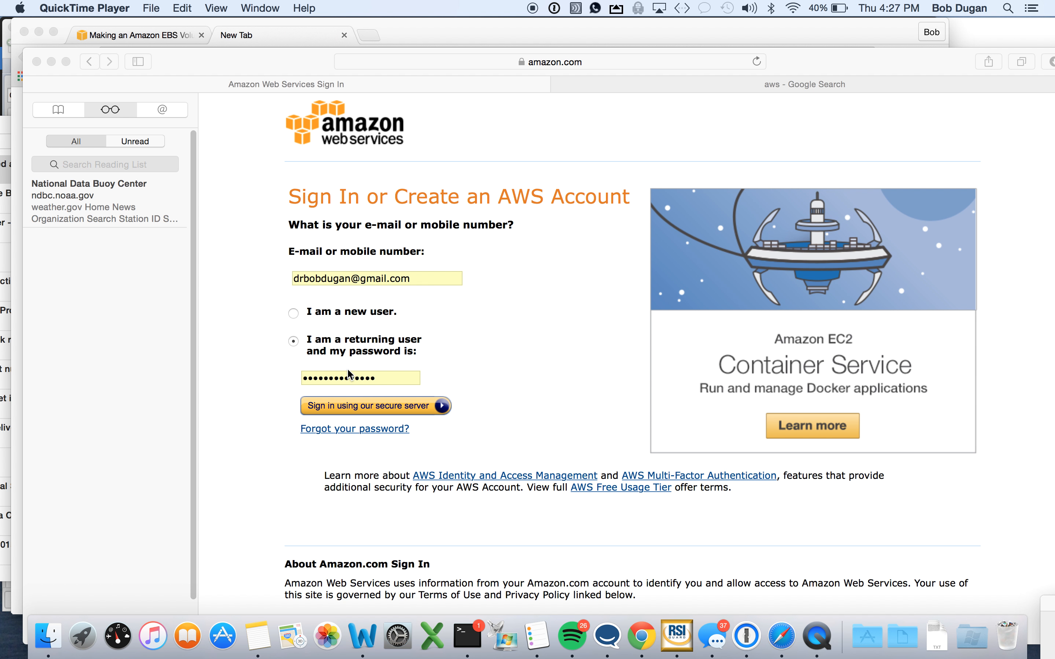
Step: Sign in to AWS with the prefilled credentials and select the Account Id in the account settings
left_click(407, 407)
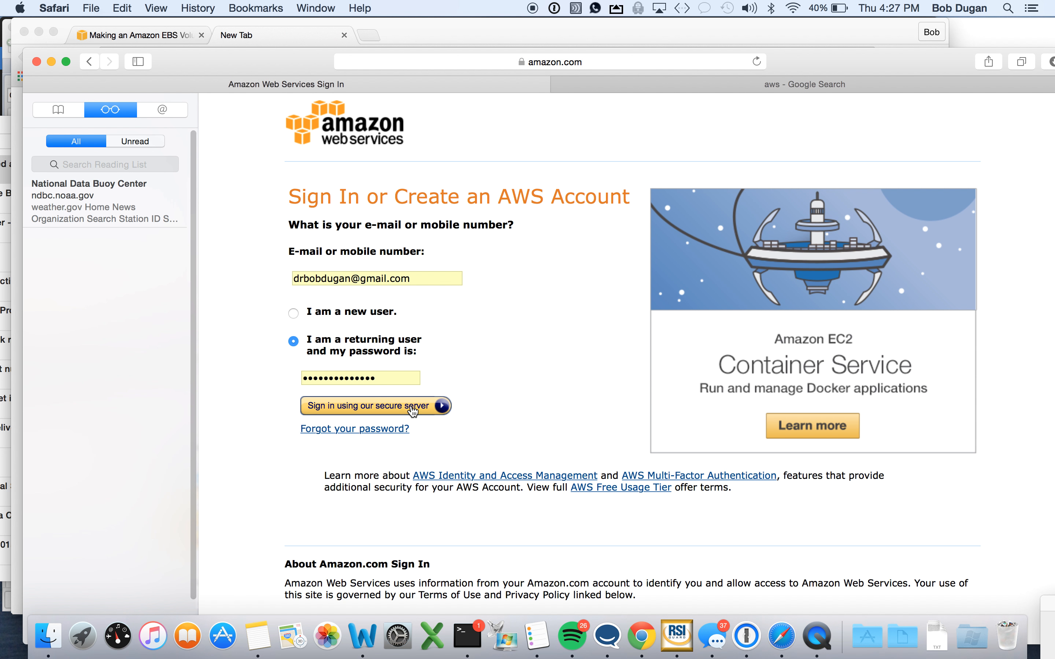
left_click(413, 409)
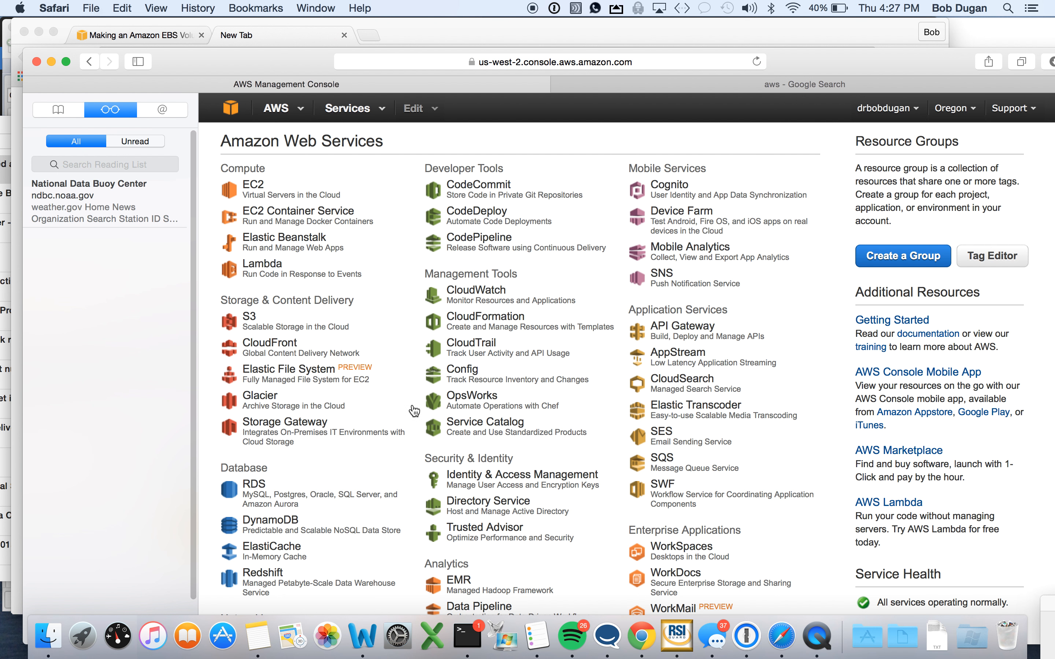
left_click(901, 114)
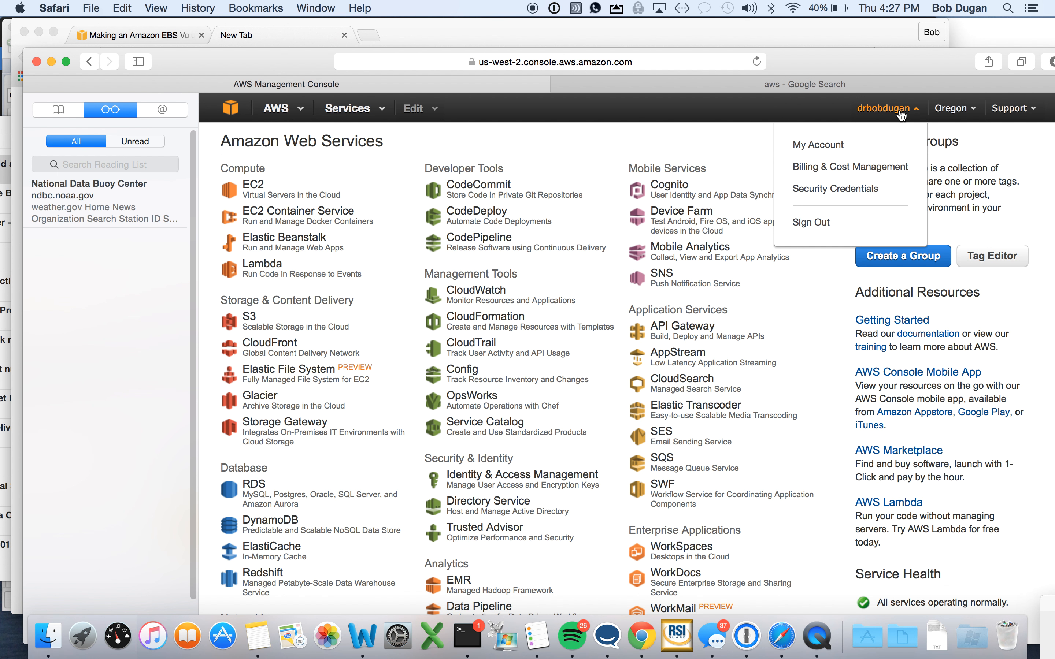
left_click(835, 148)
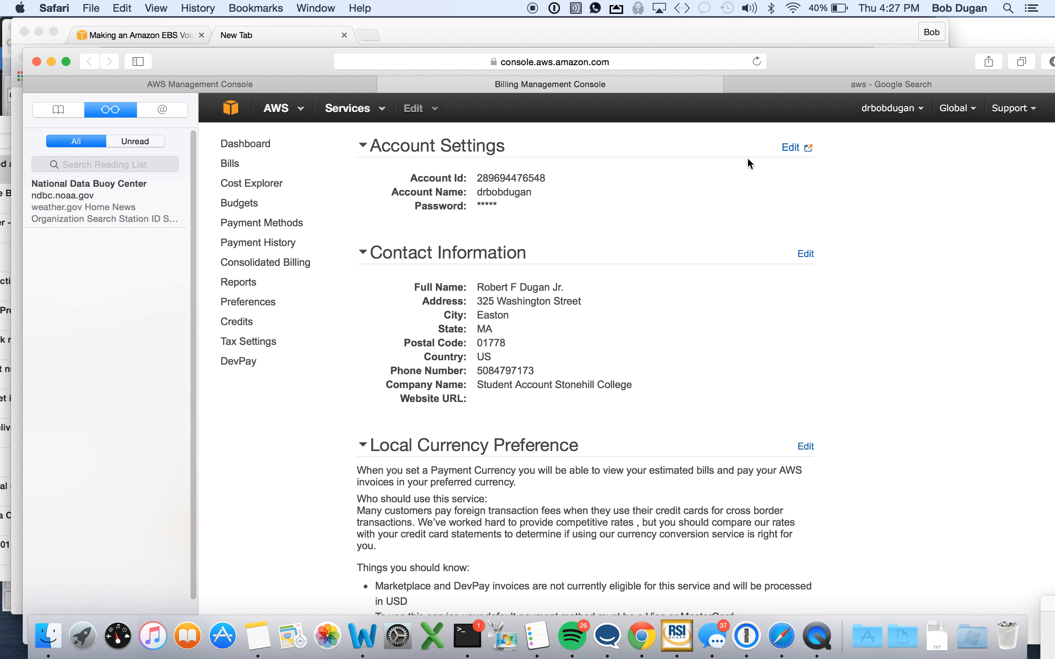
double_click(512, 178)
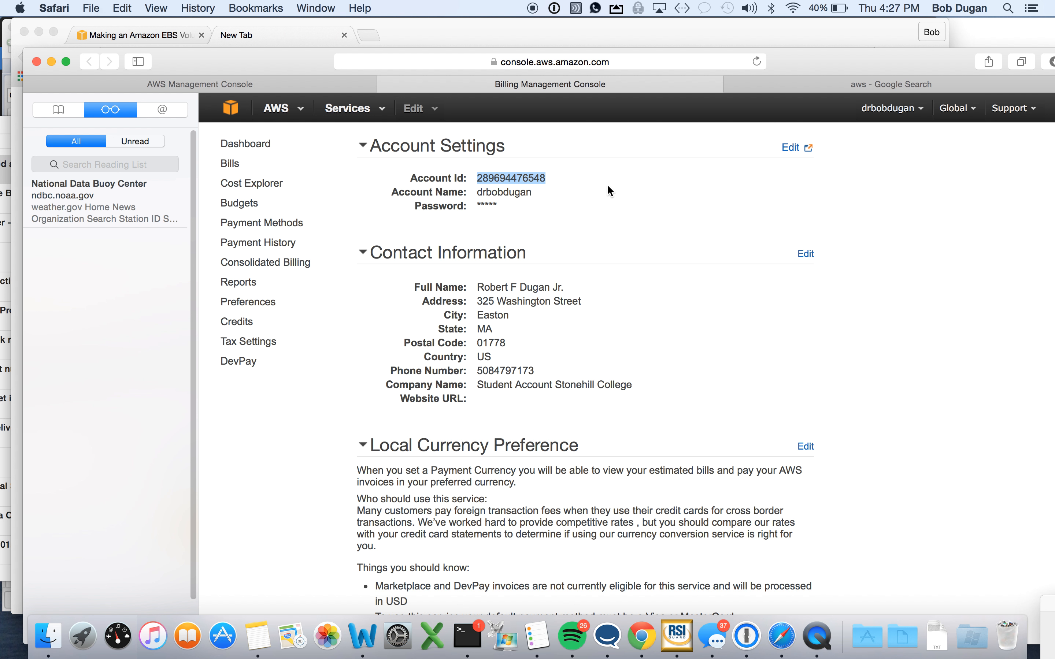
Step: Return to the AWS console and open the AMI list in EC2
left_click(266, 91)
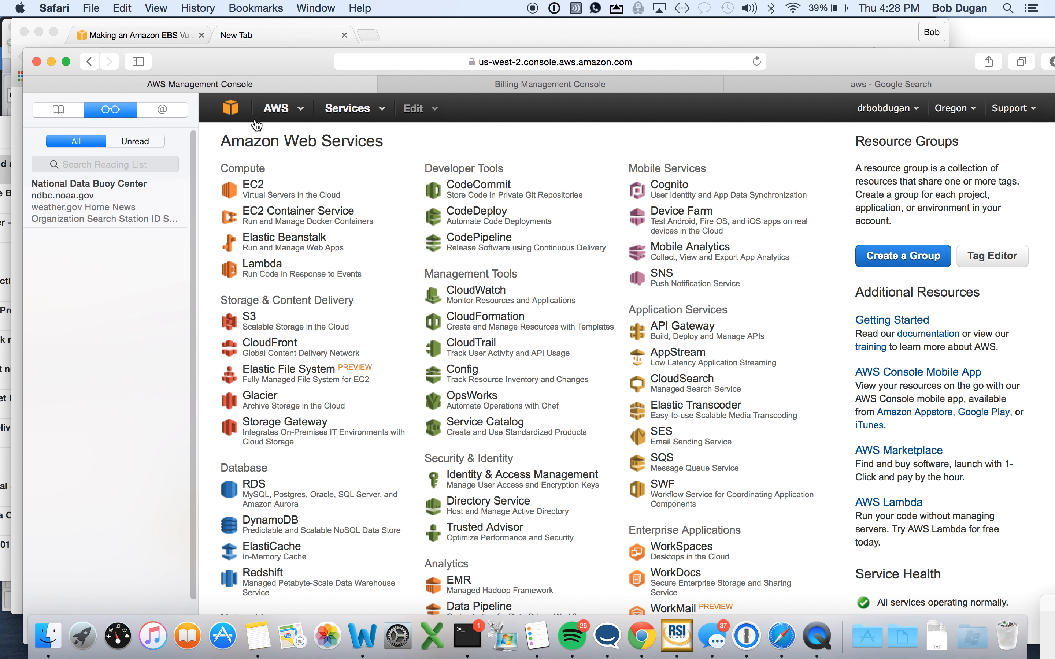
left_click(251, 185)
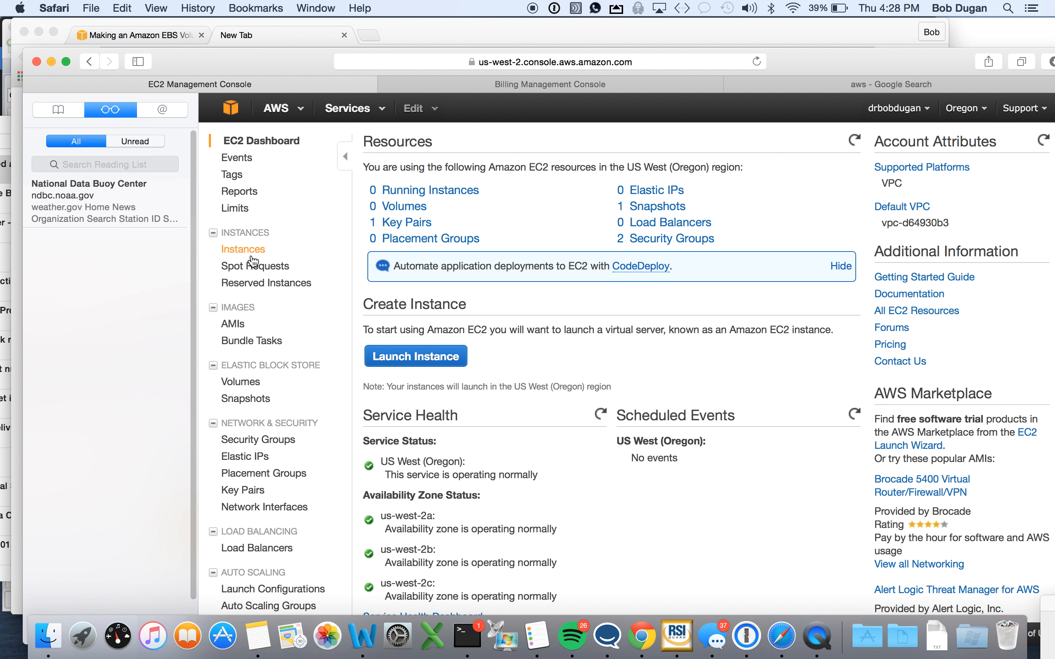
left_click(235, 325)
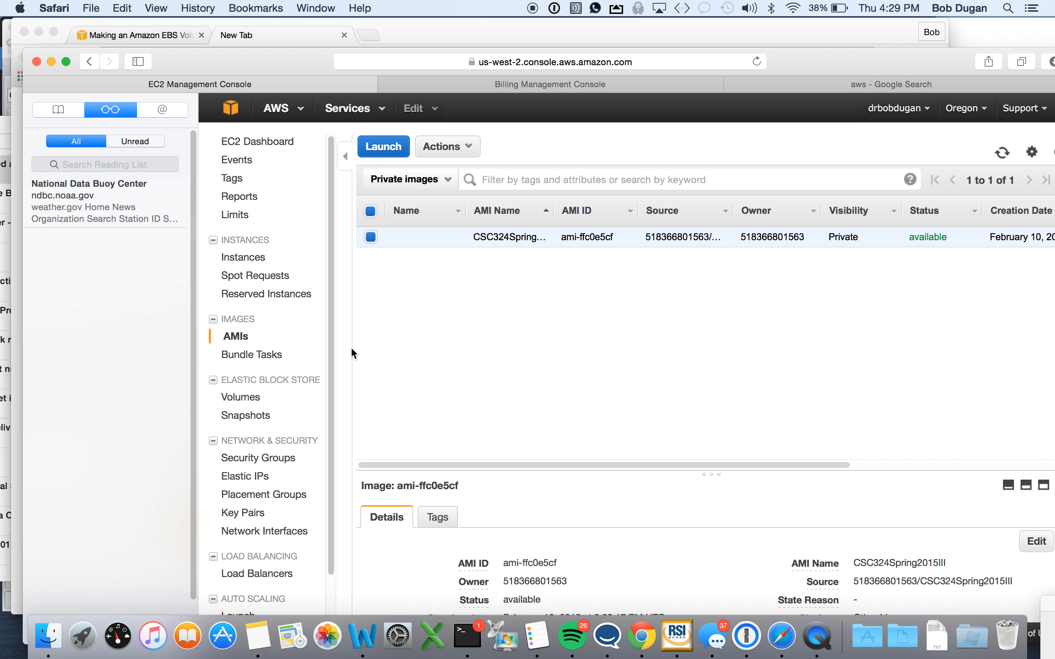
Step: Delete the existing 10 GiB data snapshot from the Elastic Block Store snapshots
left_click(260, 415)
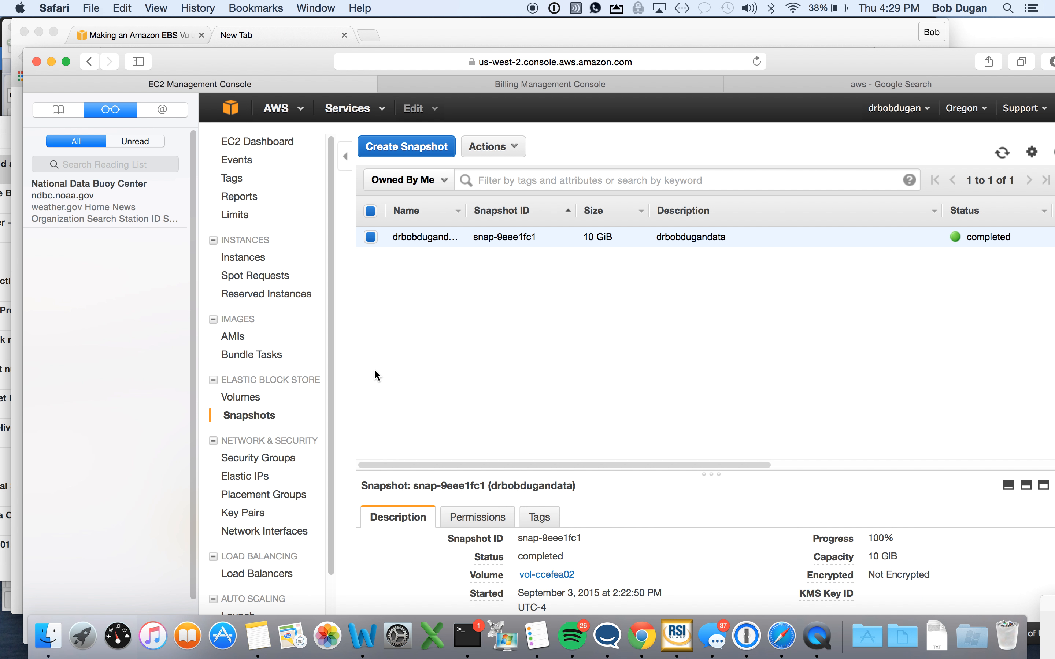
left_click(500, 150)
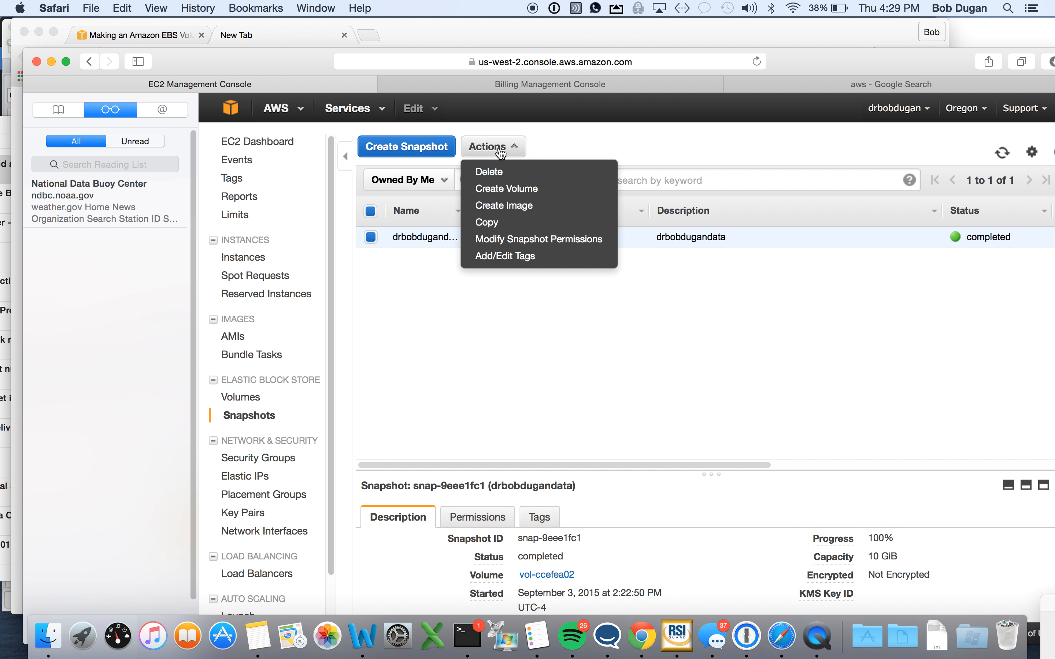
left_click(493, 173)
left_click(739, 419)
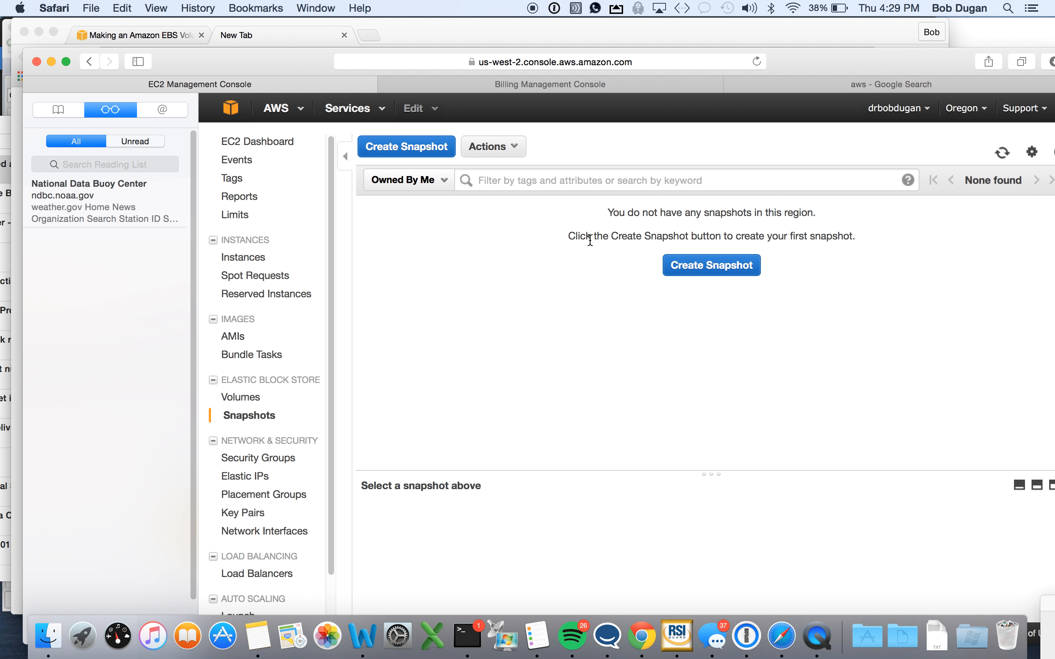
Step: Create a 10 GiB General Purpose (SSD) EBS volume in availability zone us-west-2a
left_click(707, 267)
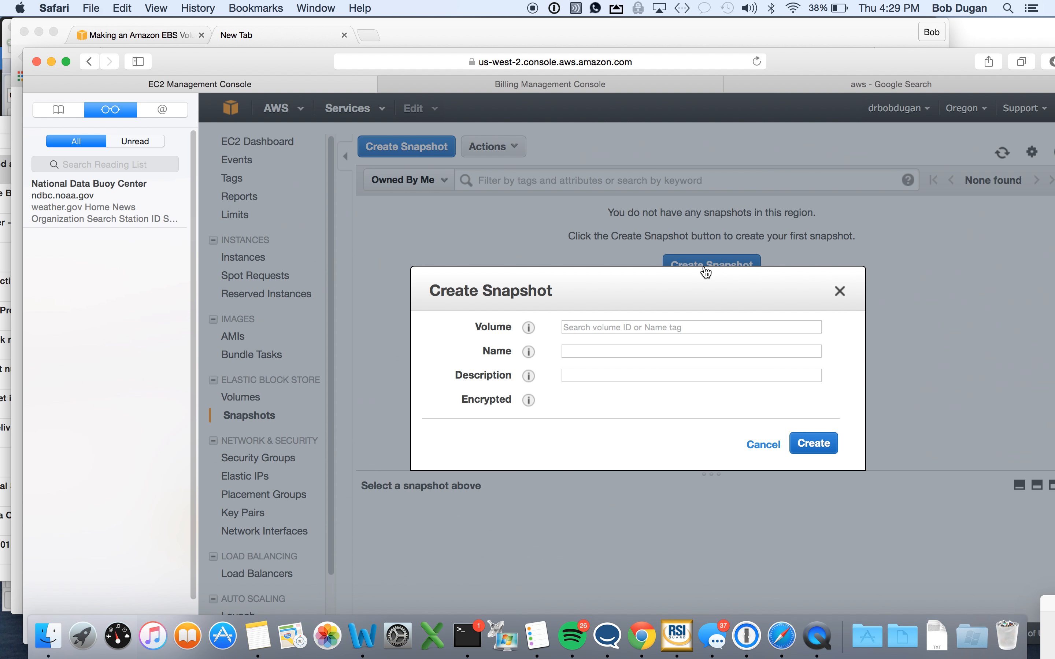
left_click(771, 448)
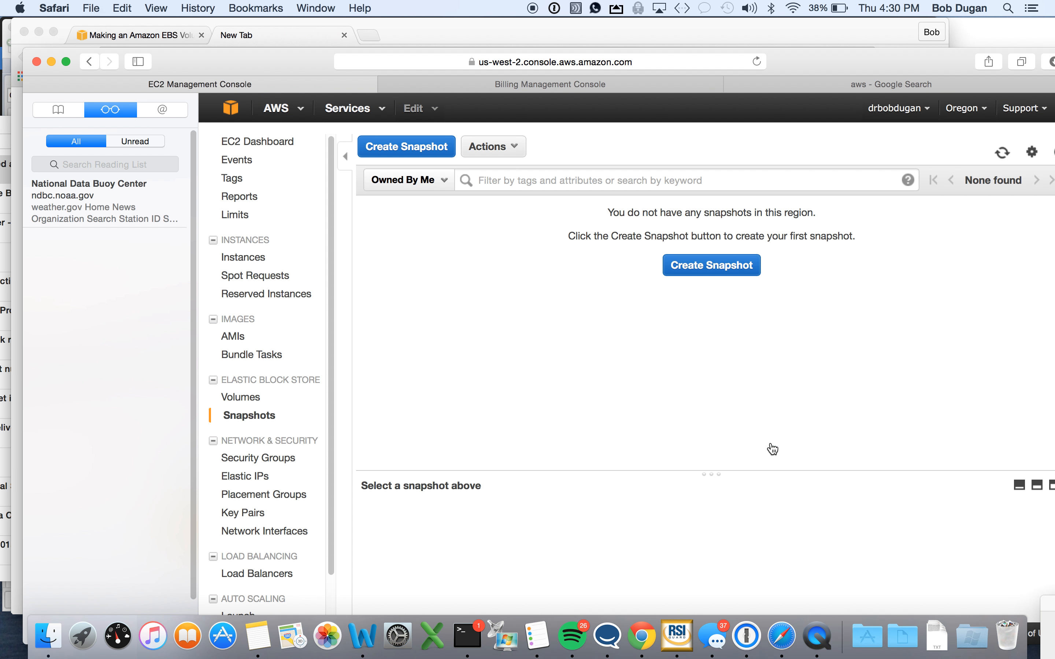
left_click(245, 399)
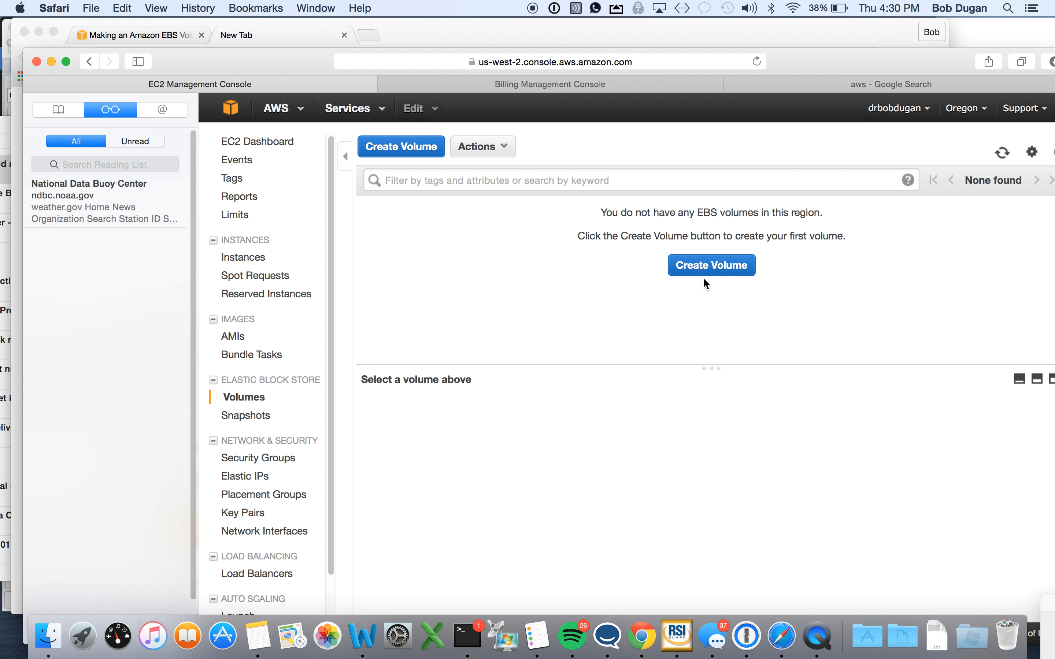
left_click(707, 267)
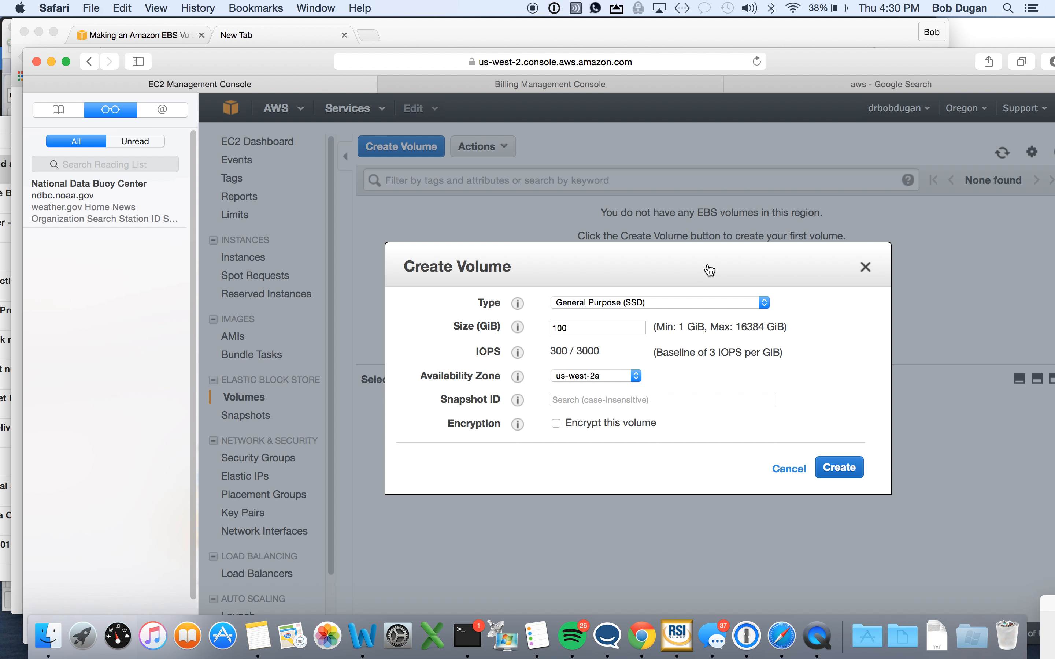
left_click(601, 322)
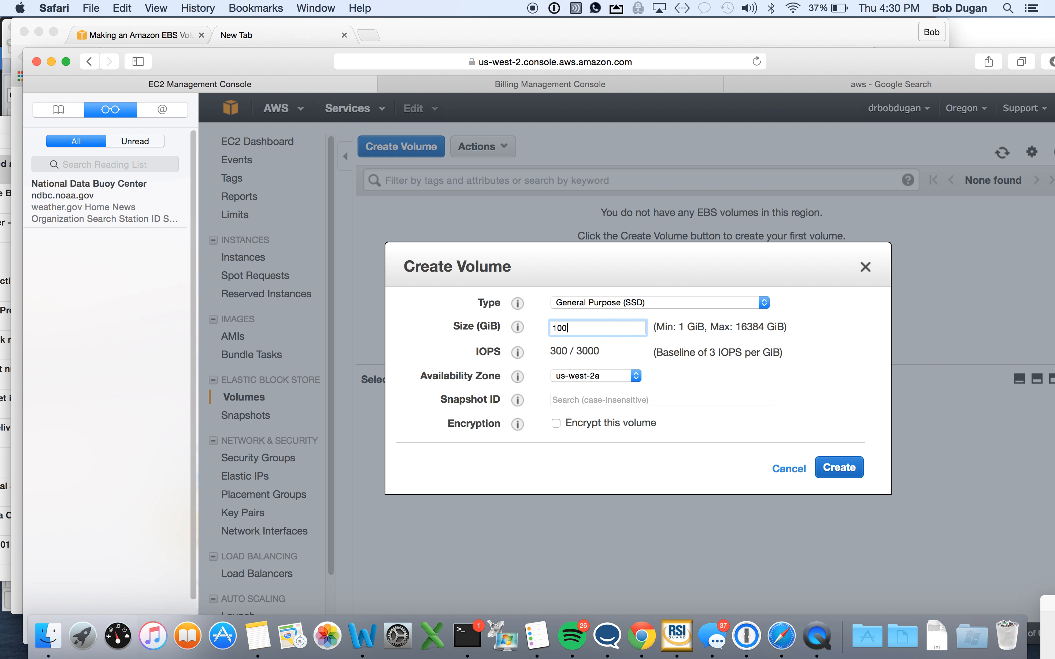
key("BackSpace")
left_click(834, 470)
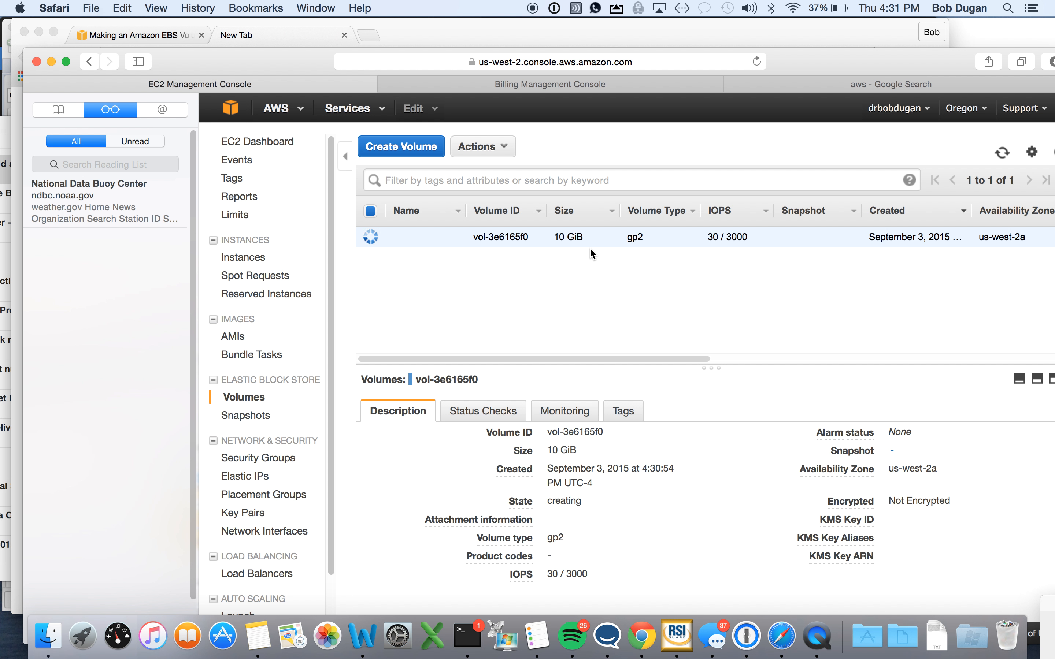
Step: Start a new snapshot of volume vol-3e6165f0 and name it with the account name followed by "data"
left_click(252, 416)
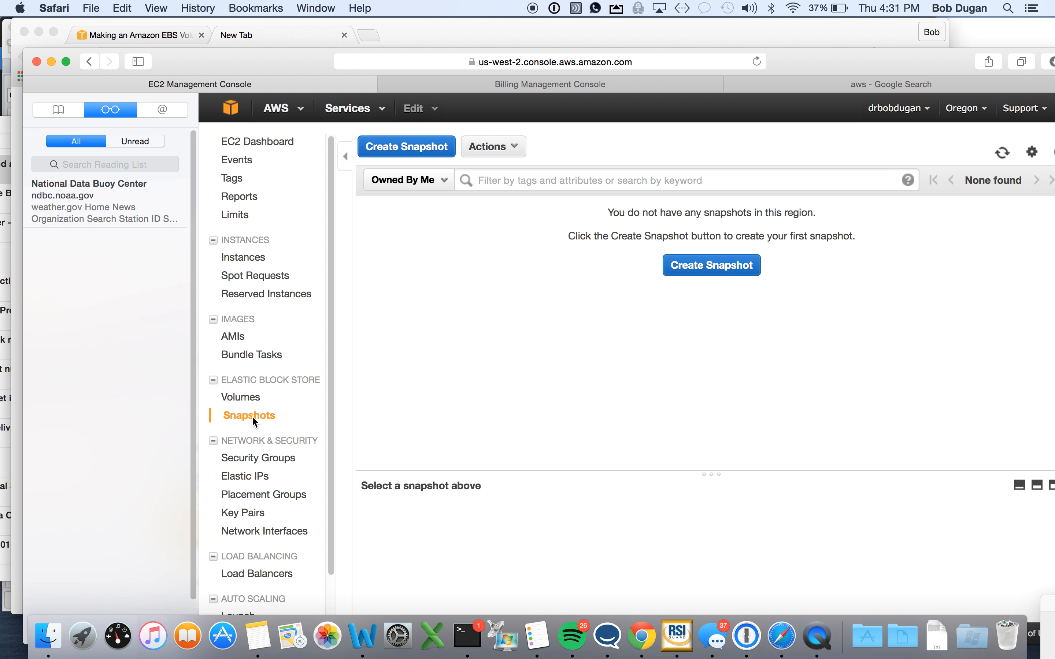
left_click(714, 266)
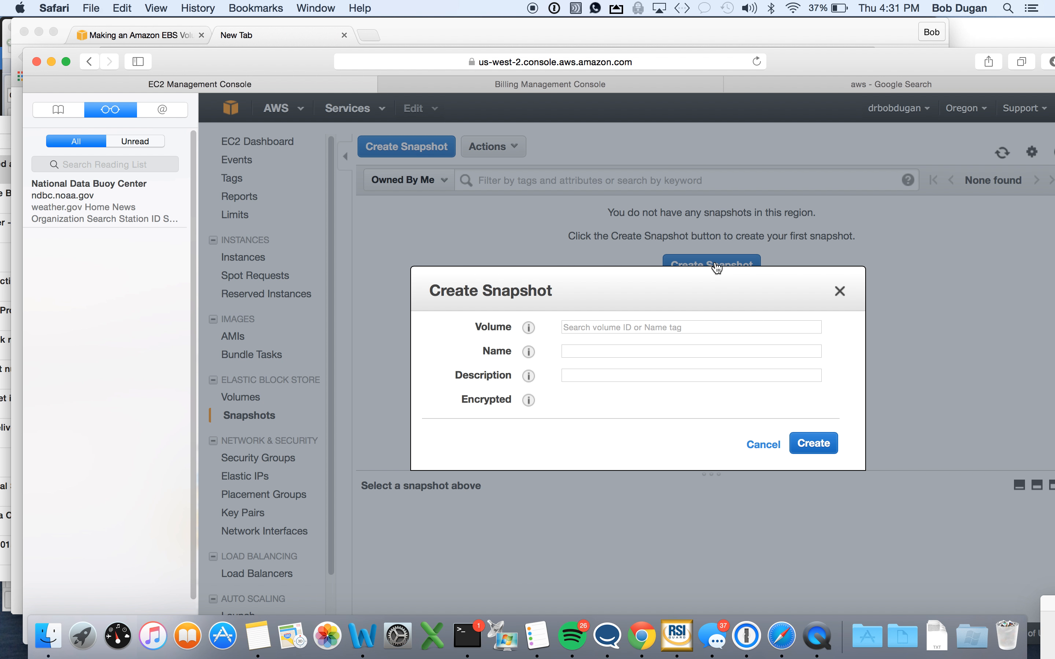
mouse_move(528, 327)
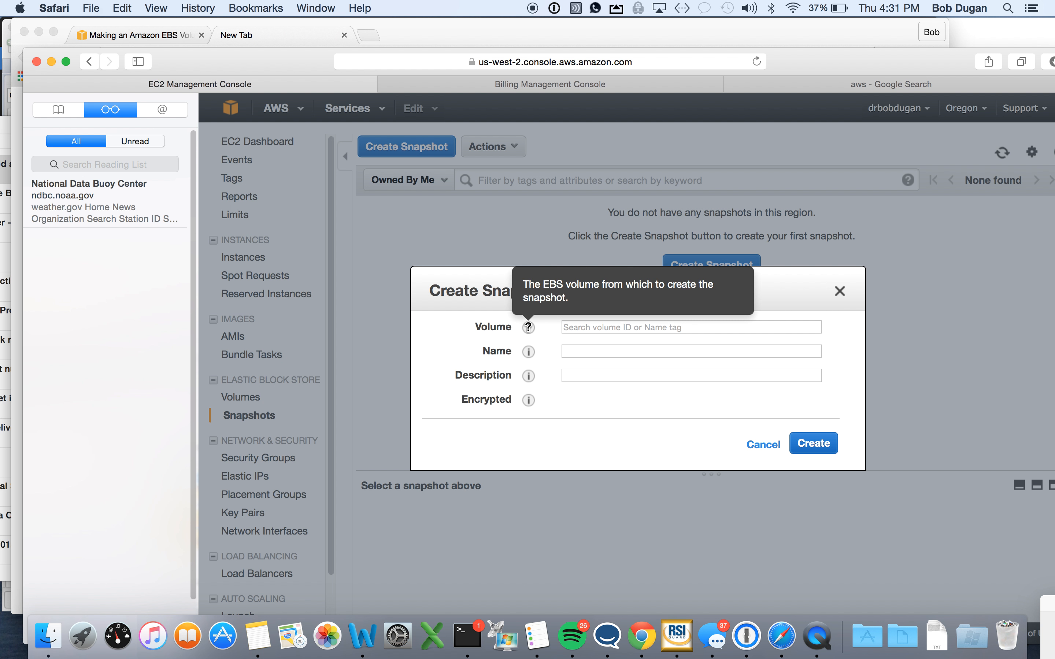
left_click(595, 328)
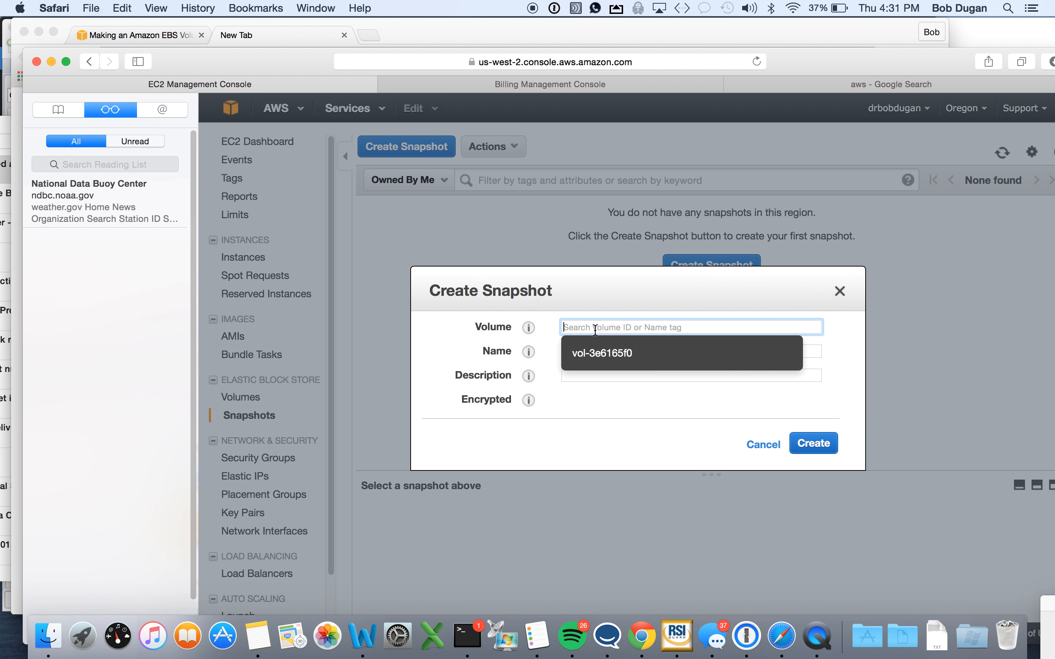
left_click(595, 356)
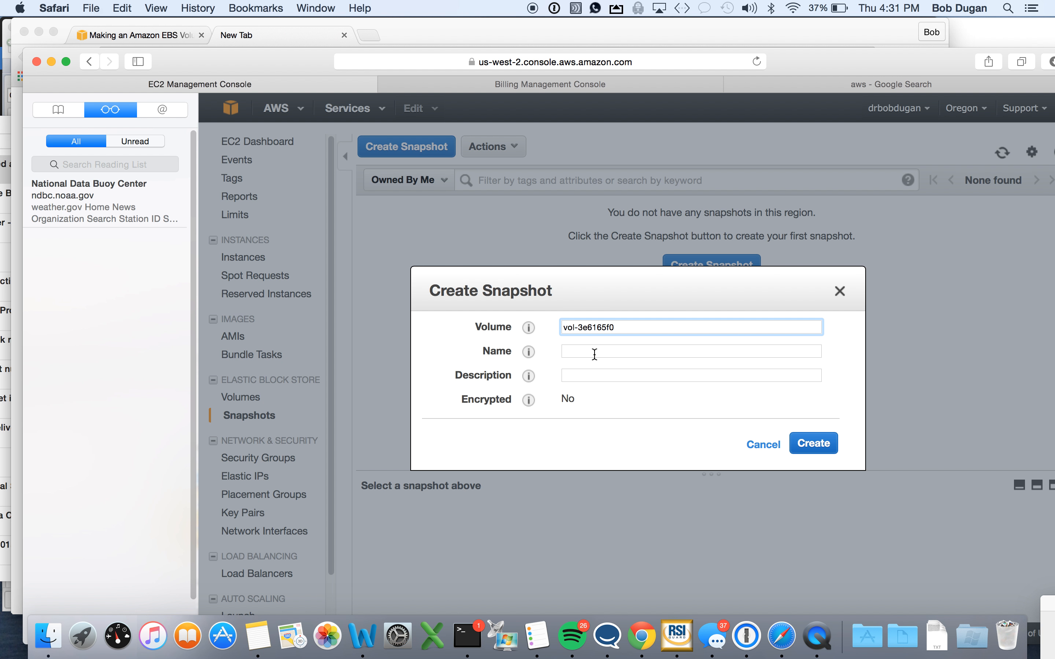
left_click(587, 355)
type("drb")
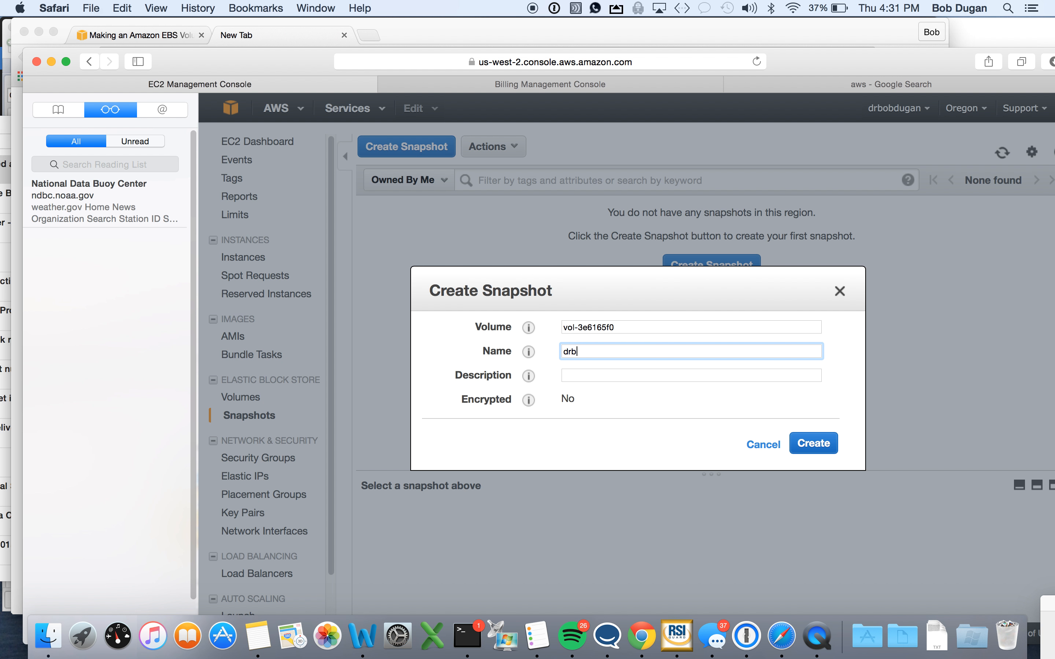
type("obdugandata")
Step: Describe the snapshot as "Data Disk for virtual machines" and create it
left_click(607, 378)
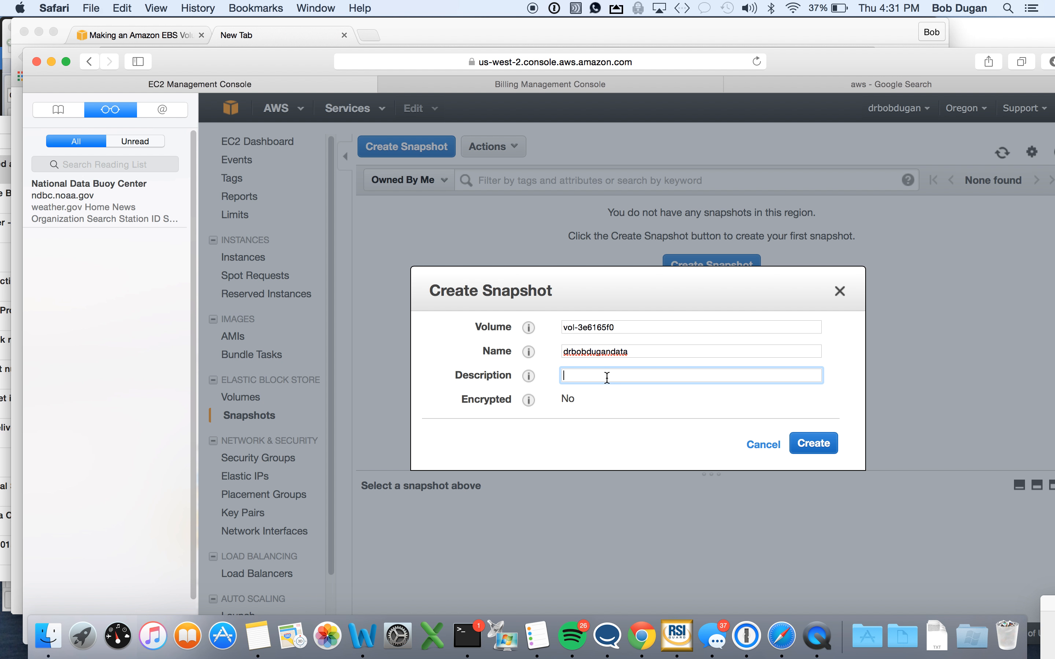
type("Data Disk for d")
key("BackSpace")
key("BackSpace")
key("BackSpace")
key("BackSpace")
type("for virtual machines")
left_click(809, 447)
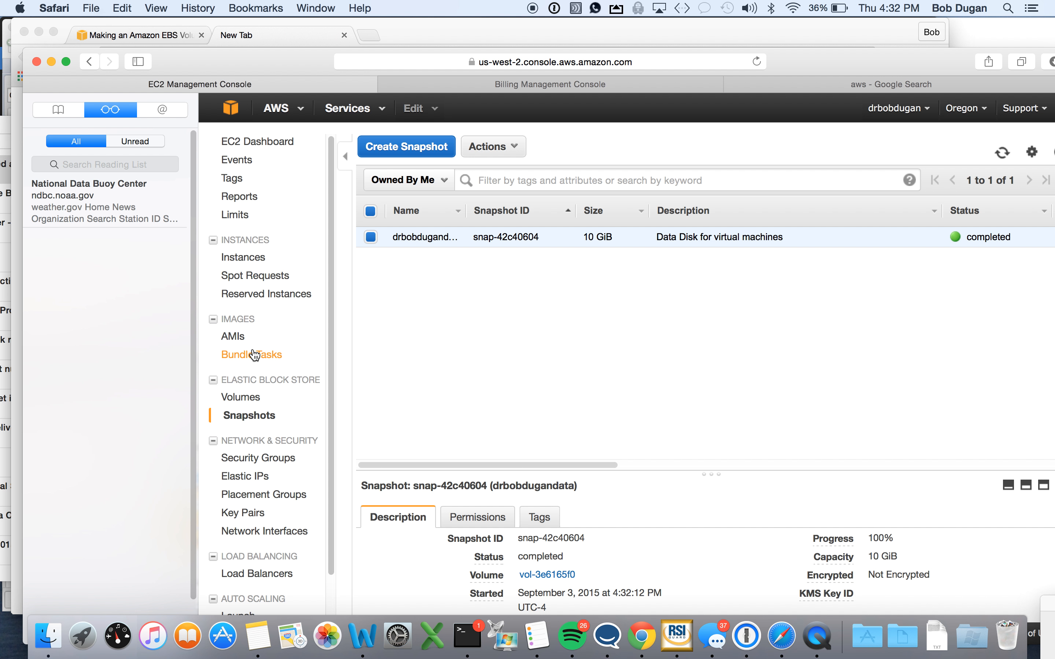
Step: Start launching an instance from the private AMI CSC324Spring2015III
left_click(236, 336)
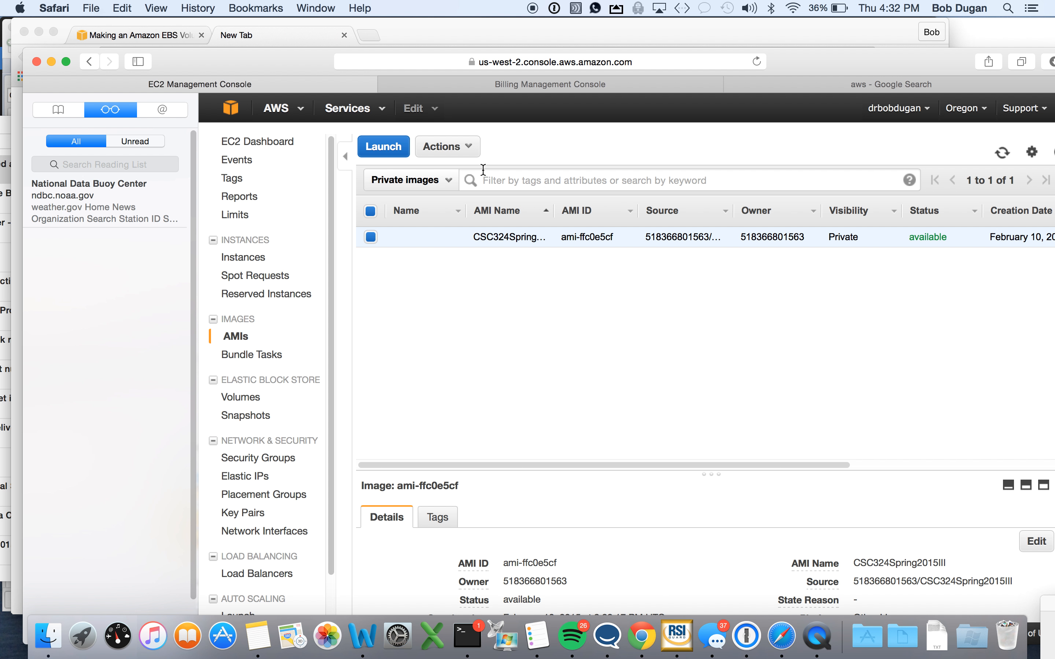
left_click(463, 151)
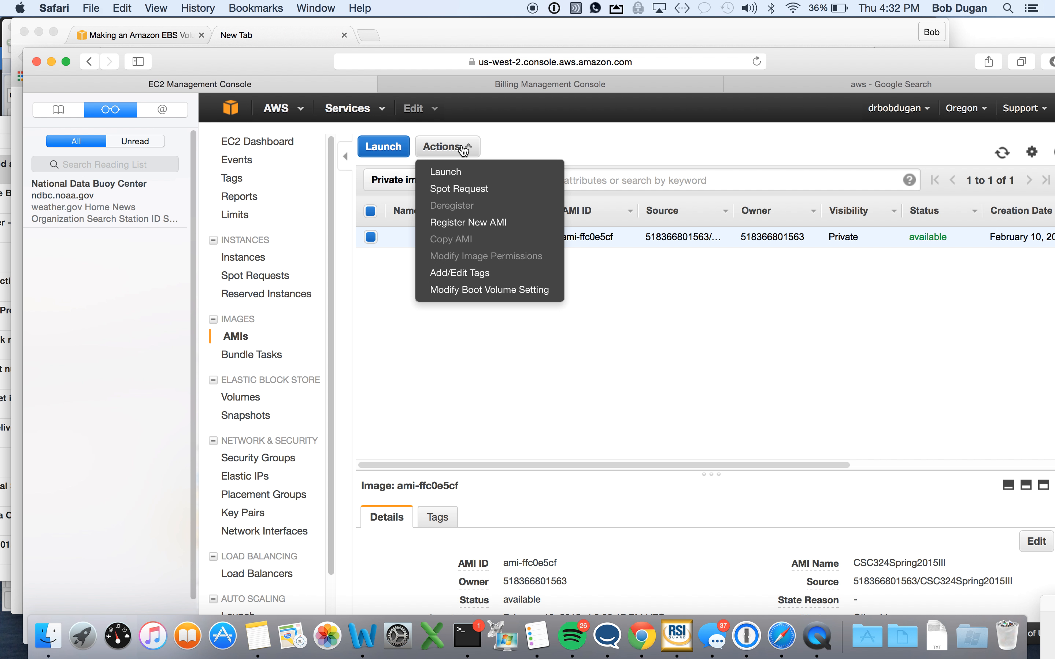
left_click(462, 179)
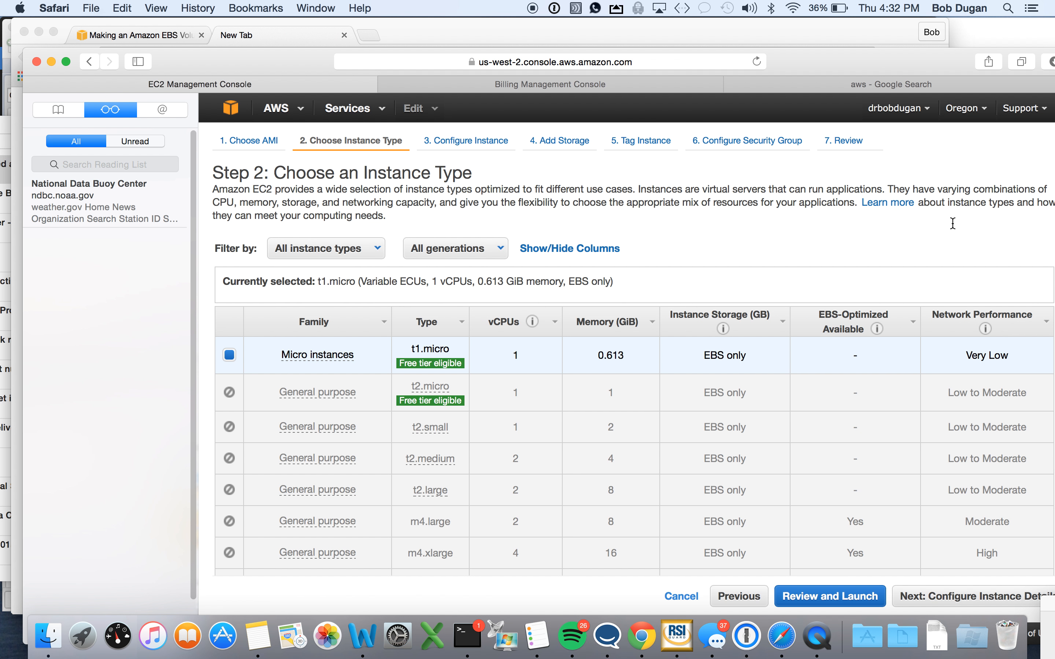
Step: Choose the m3.large general purpose instance type and continue to configuring the instance details
scroll(952, 224, "down", 10)
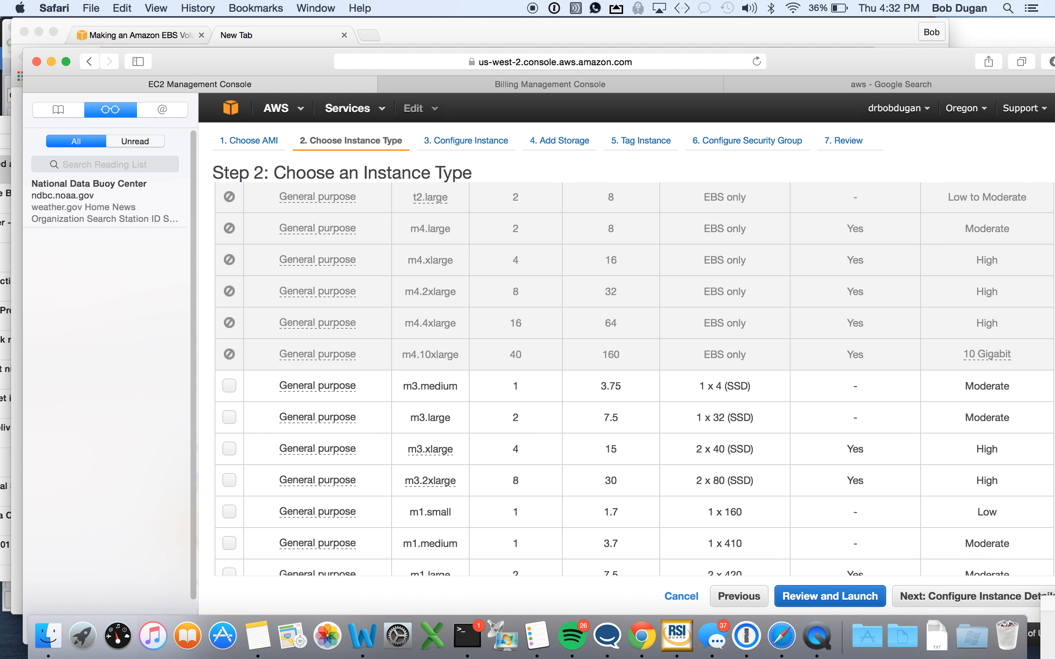
scroll(952, 223, "down", 6)
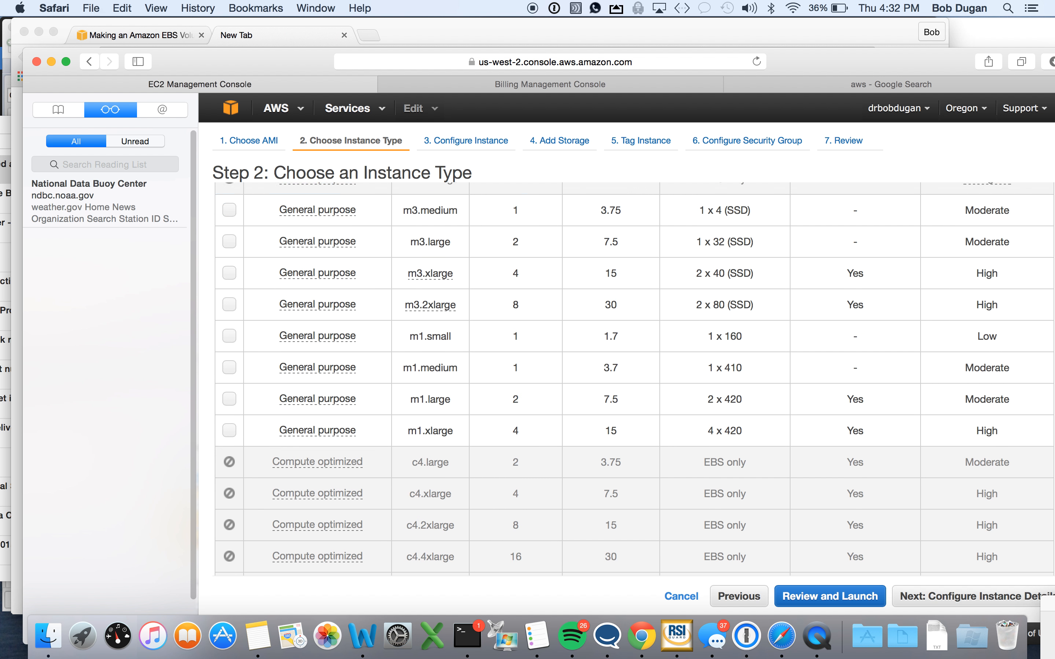
scroll(952, 218, "up", 4)
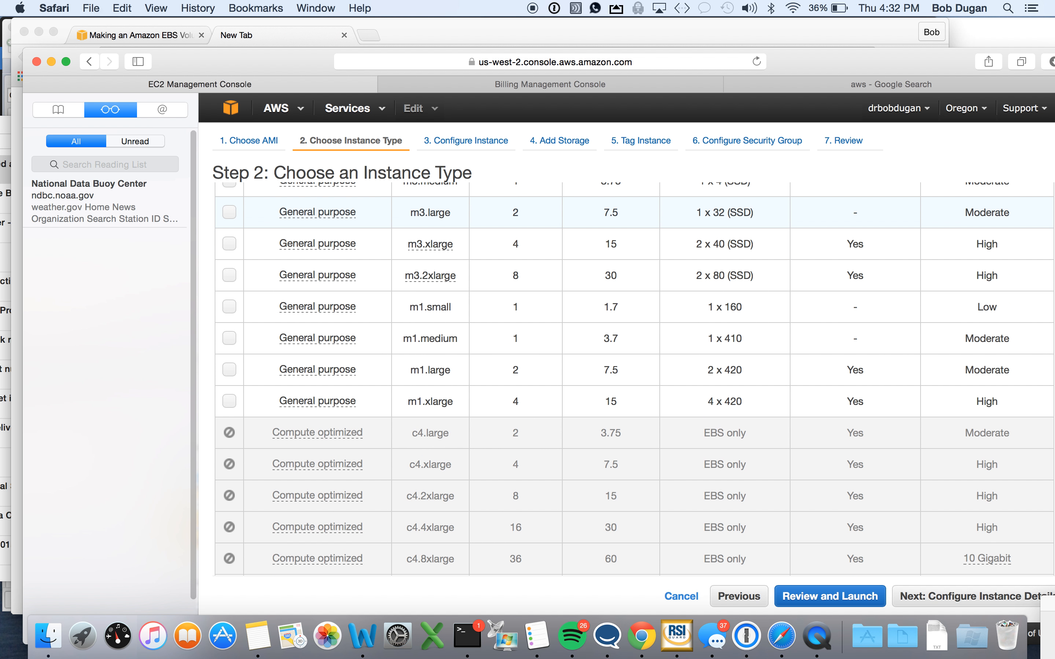
scroll(953, 218, "up", 2)
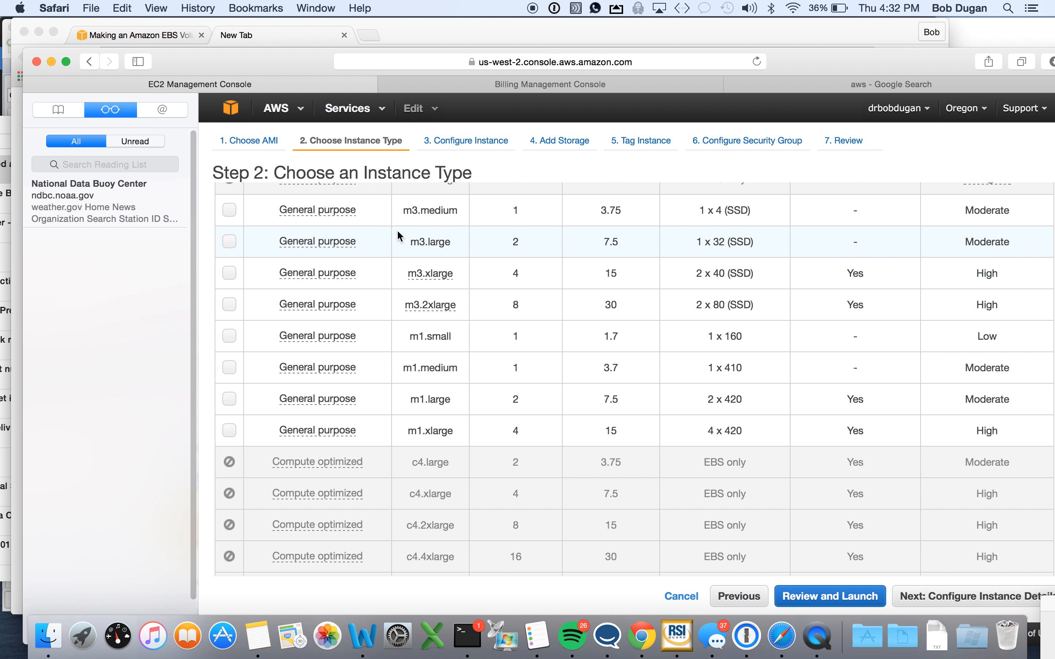
left_click(229, 241)
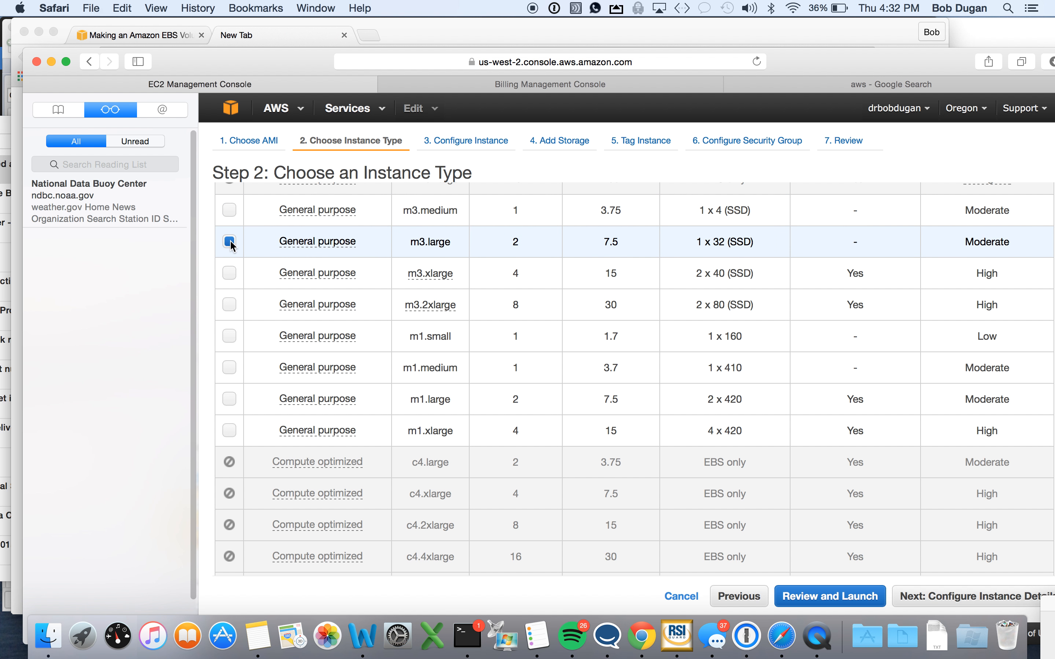
left_click(953, 596)
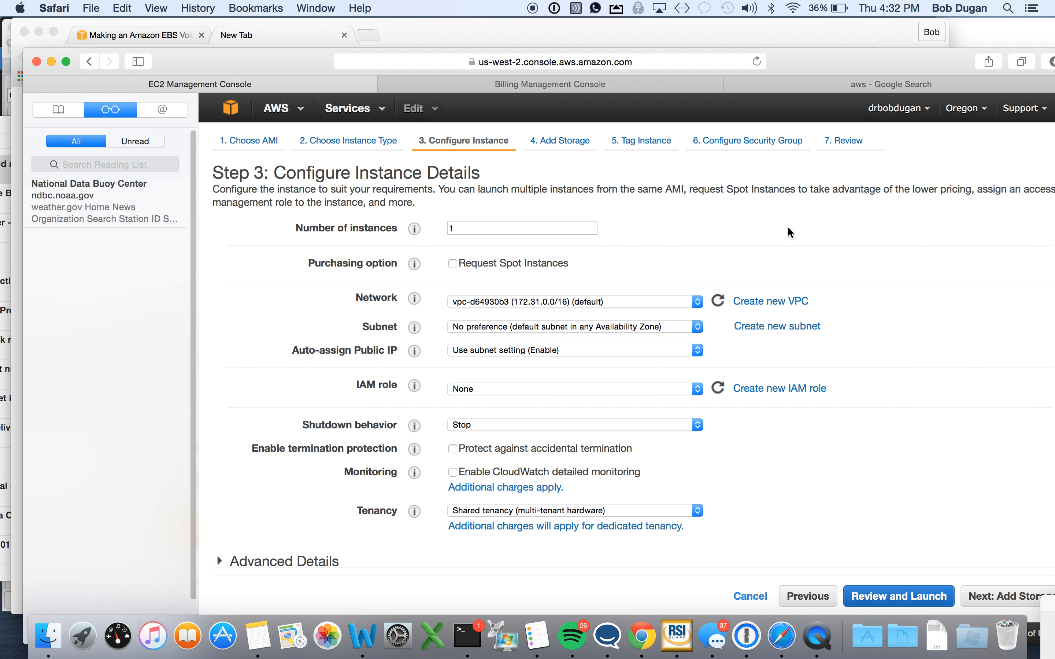
Step: Keep the default instance details and continue to the storage settings
left_click_drag(838, 35, 819, 34)
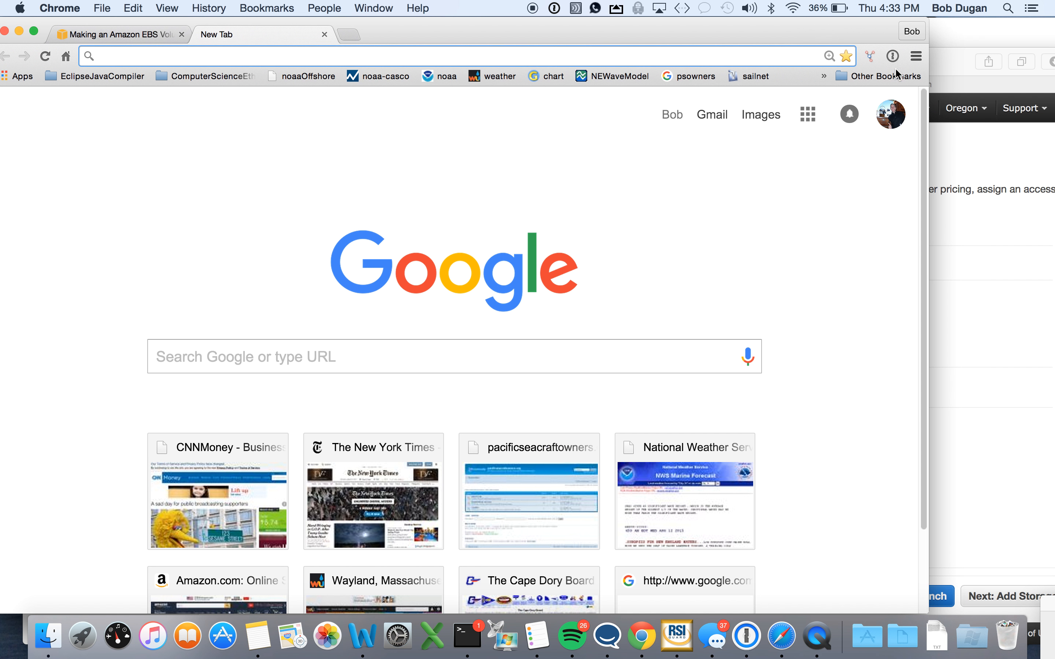
left_click(963, 149)
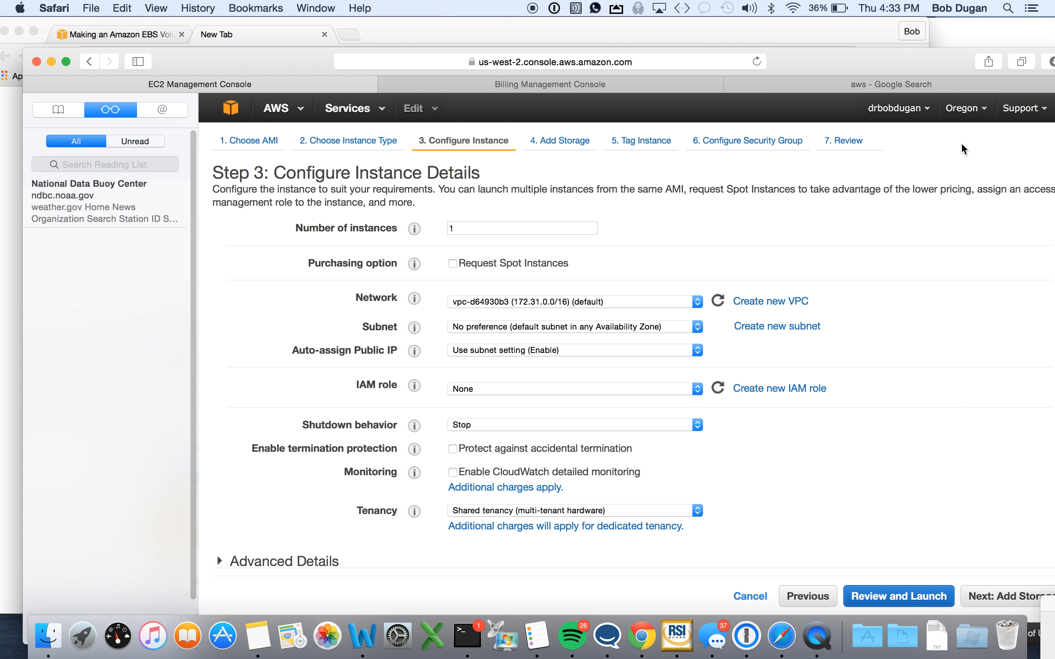
left_click(999, 598)
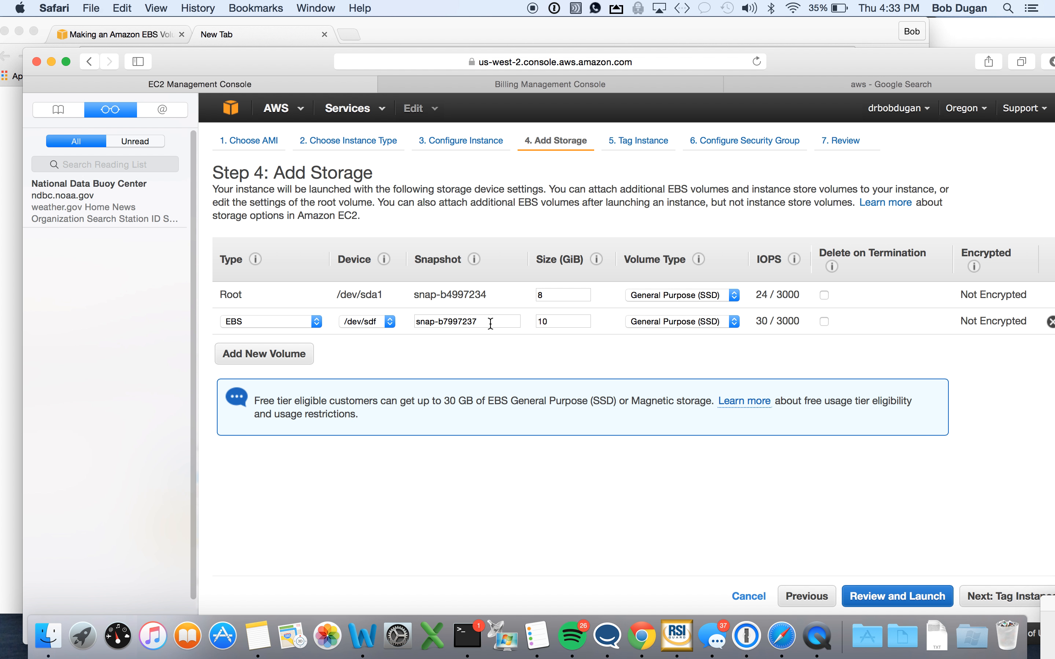
Step: Try snapshot snap-73edc88d as the source for the additional EBS volume on /dev/sdf
left_click_drag(491, 324, 418, 323)
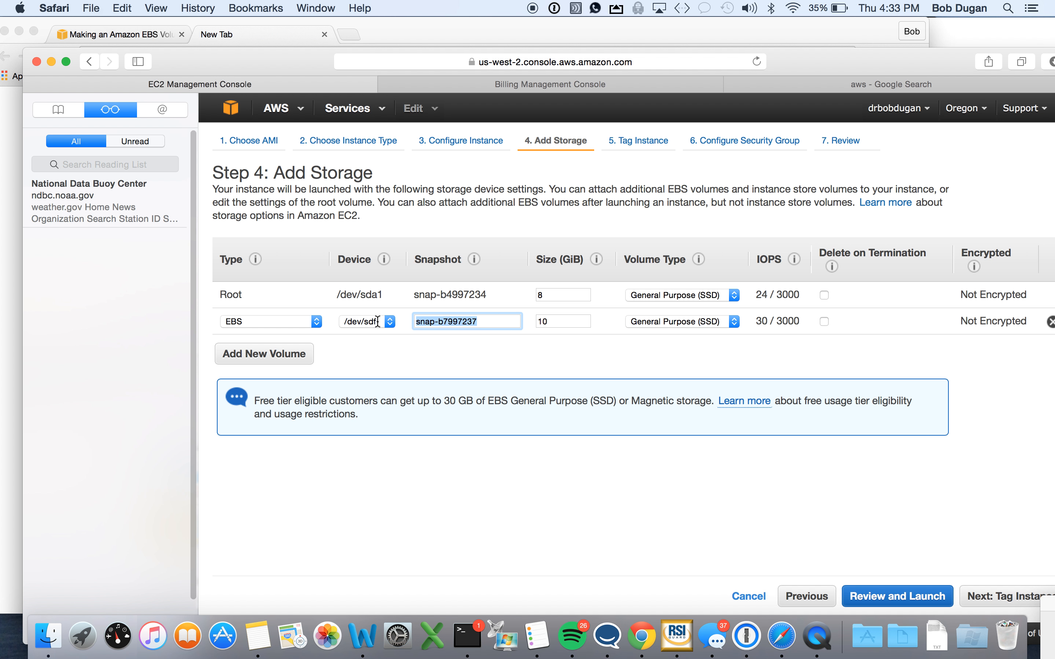
key("BackSpace")
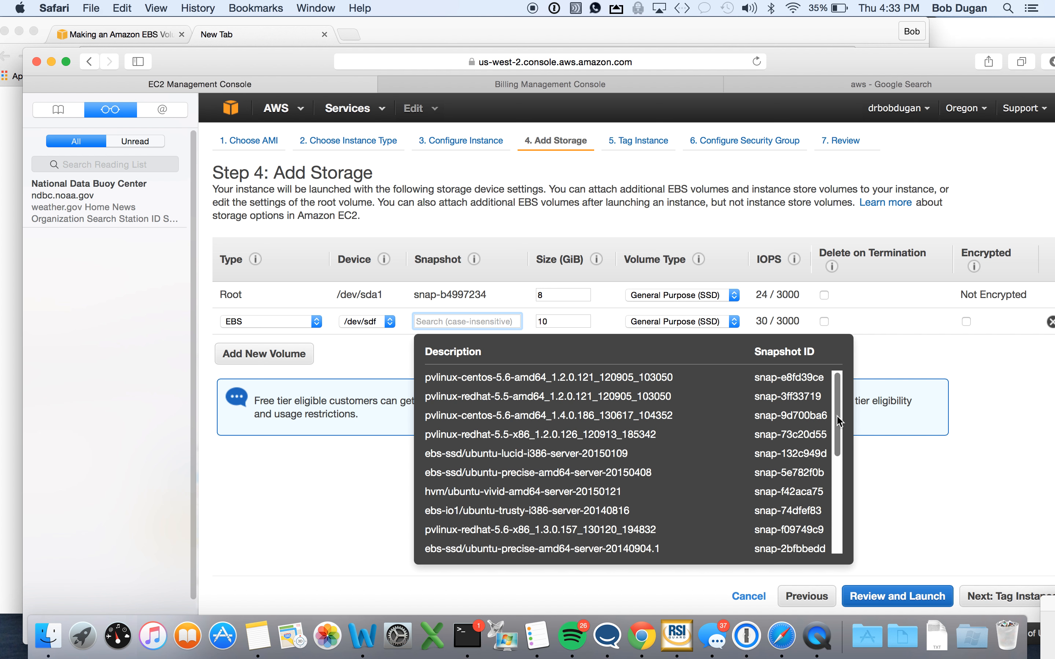
type("snap-73edc88d")
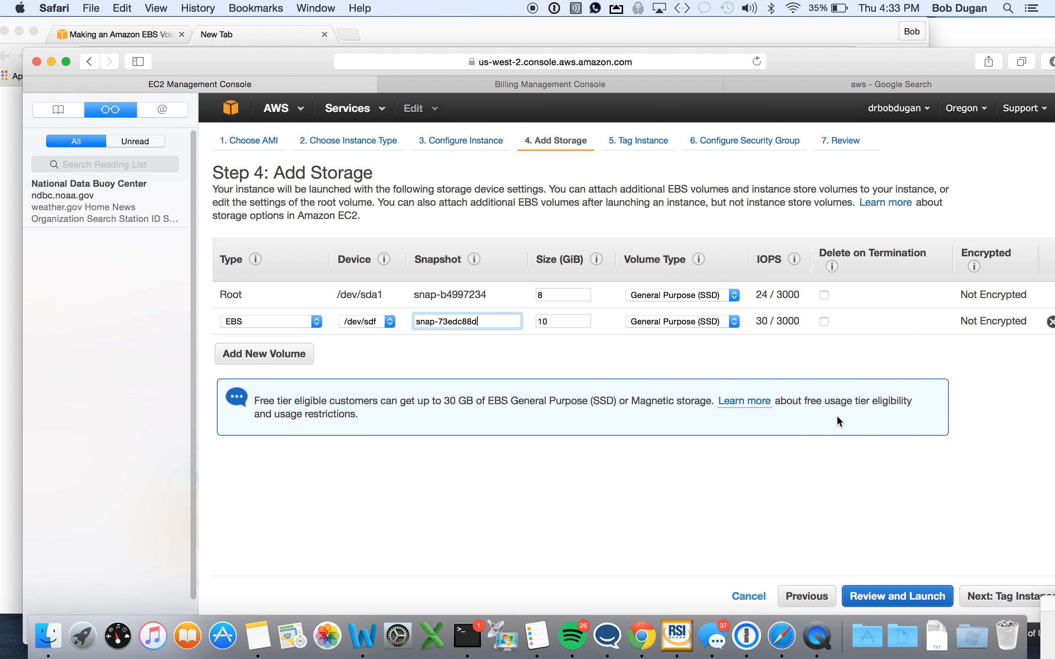
Step: Clear the EBS volume's snapshot, search by the account name, and pick the "Data Disk for virtual machines" snapshot
key("BackSpace")
key("BackSpace")
key("BackSpace")
key("BackSpace")
key("BackSpace")
key("BackSpace")
key("BackSpace")
key("BackSpace")
key("BackSpace")
key("BackSpace")
key("BackSpace")
key("BackSpace")
key("BackSpace")
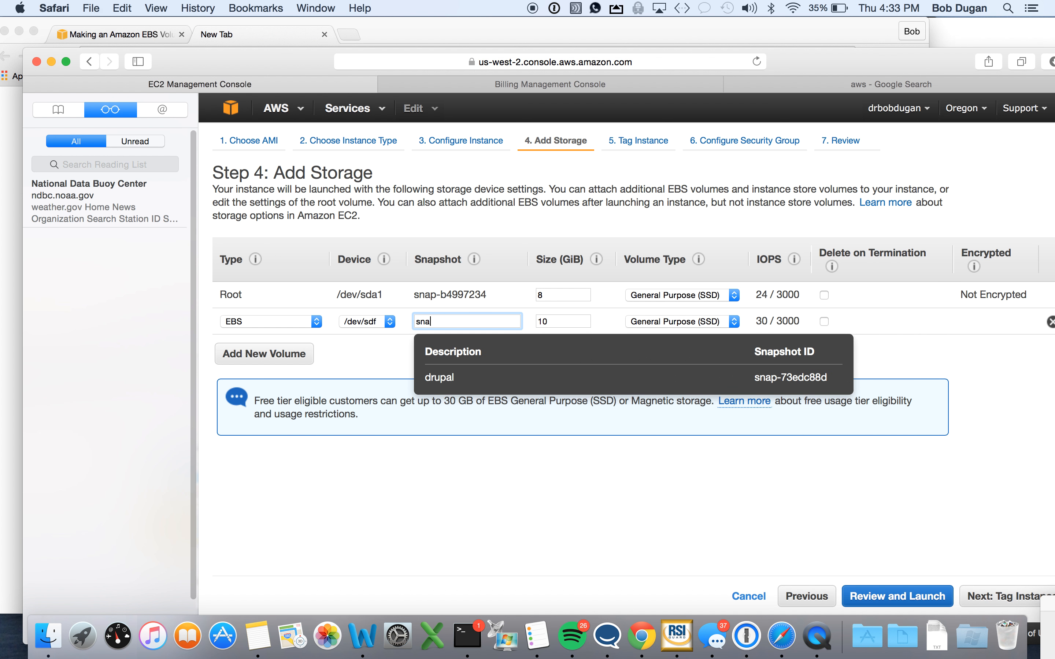
type("drbo")
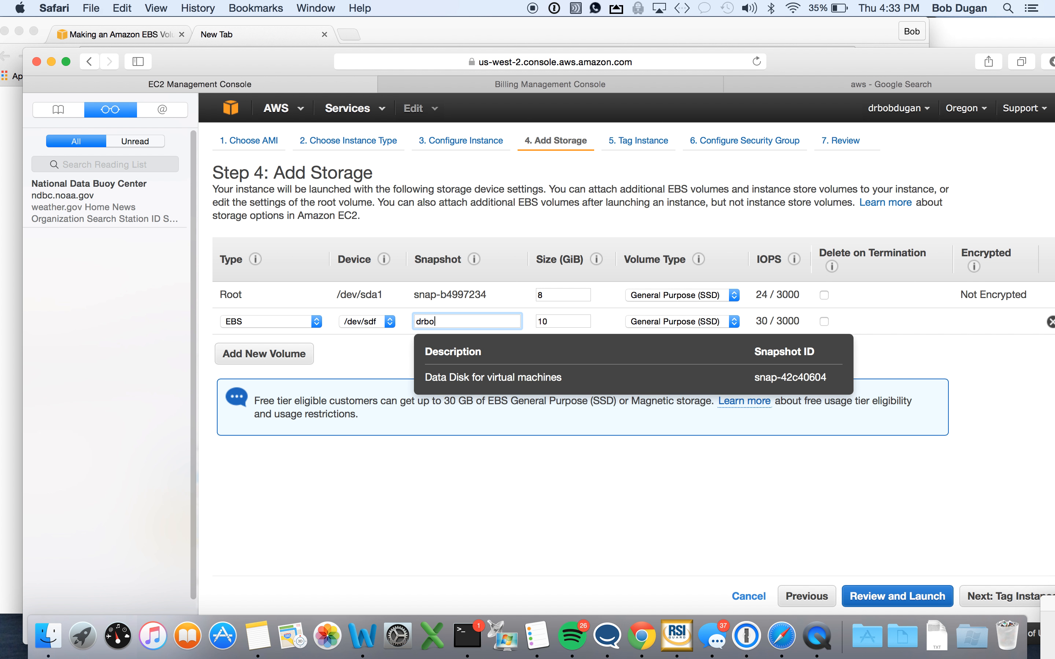
left_click(619, 387)
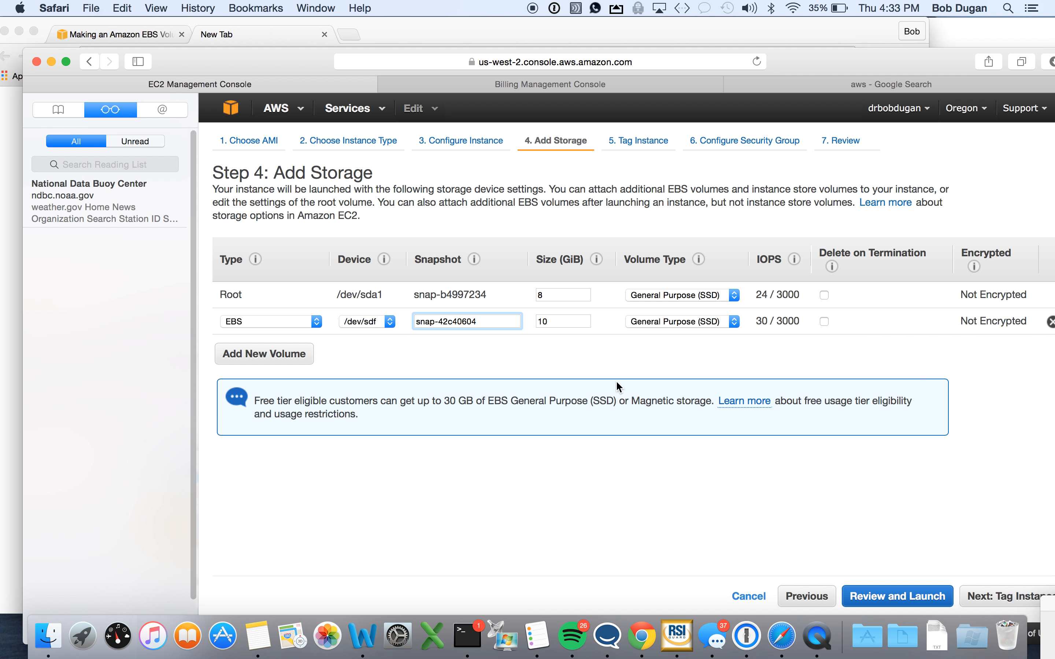
Step: Empty the EBS volume's snapshot field and search again by account name to assign "Data Disk for virtual machines" (snap-42c40604)
key("BackSpace")
key("BackSpace")
key("BackSpace")
key("BackSpace")
key("BackSpace")
key("BackSpace")
key("BackSpace")
key("BackSpace")
key("BackSpace")
key("BackSpace")
key("BackSpace")
key("BackSpace")
key("BackSpace")
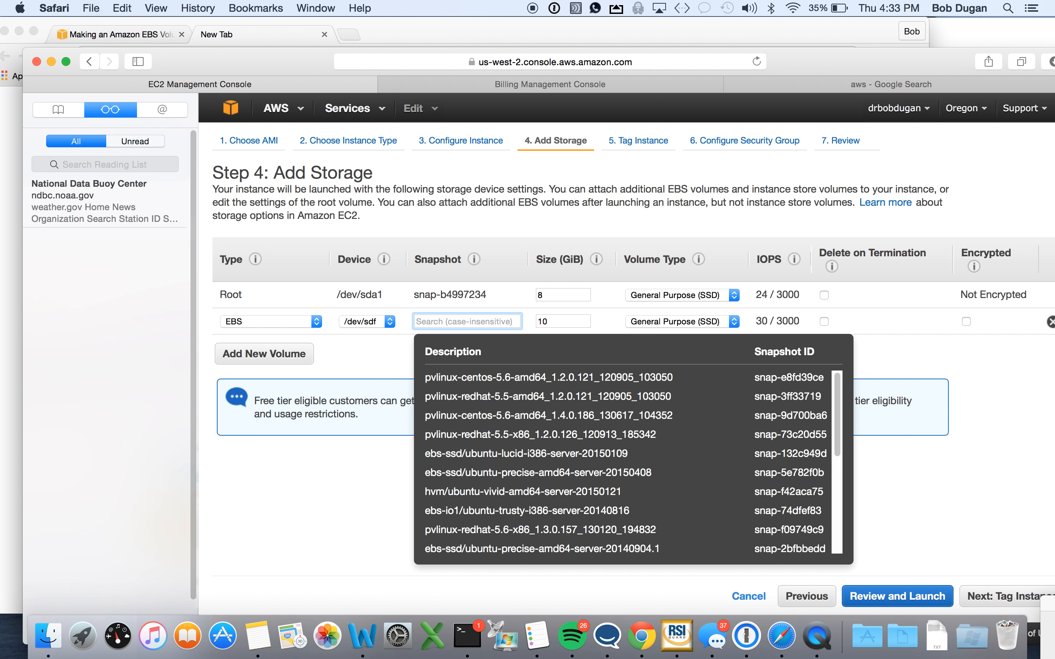
type("dr")
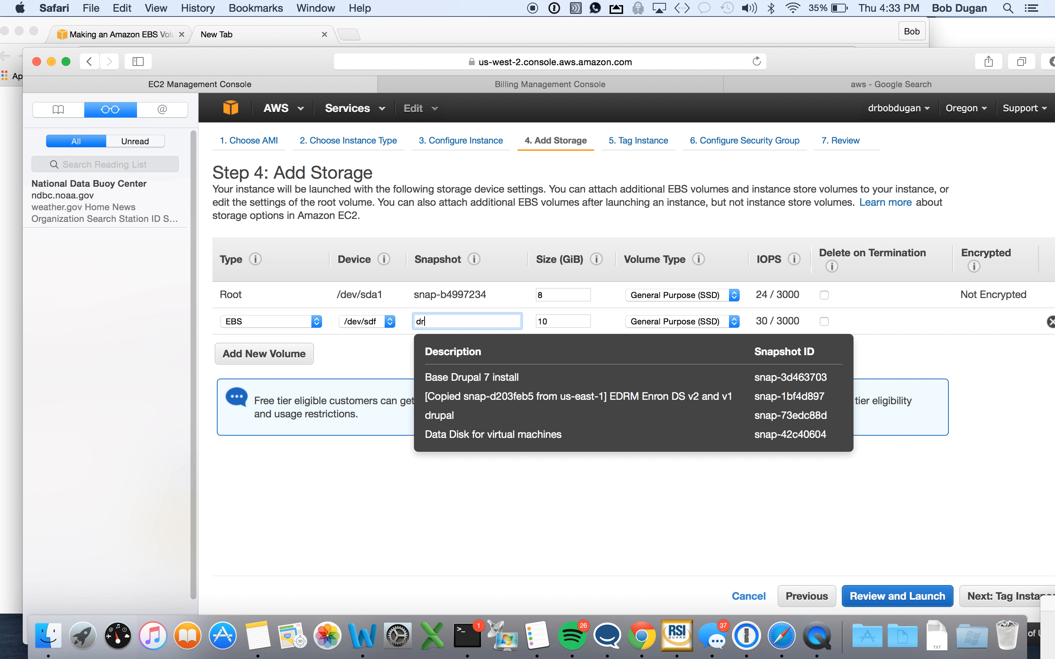
type("b")
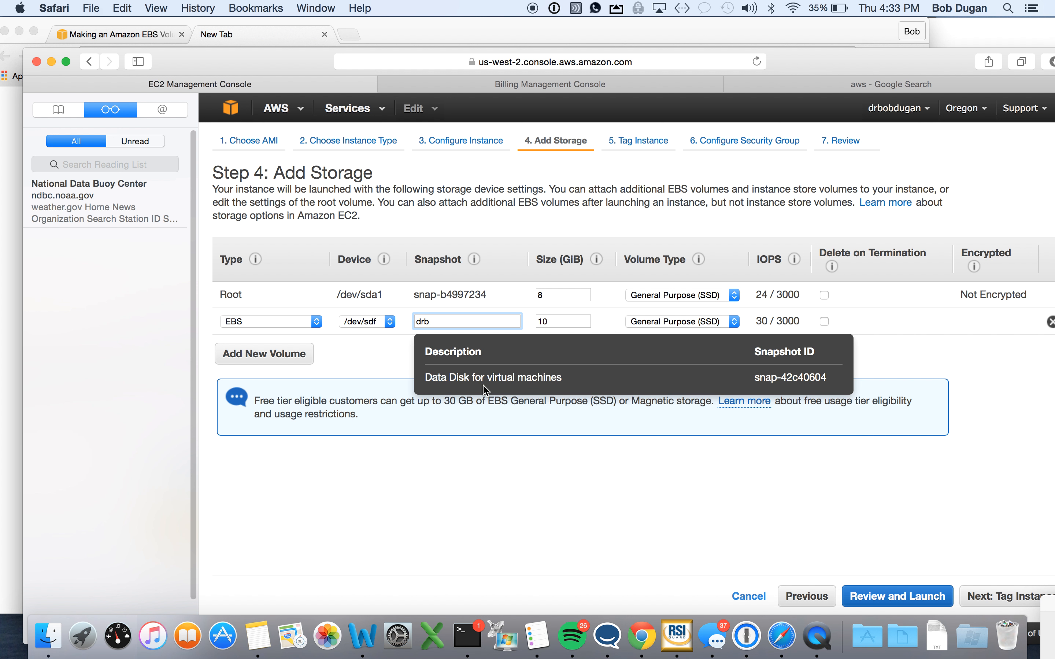
left_click(489, 382)
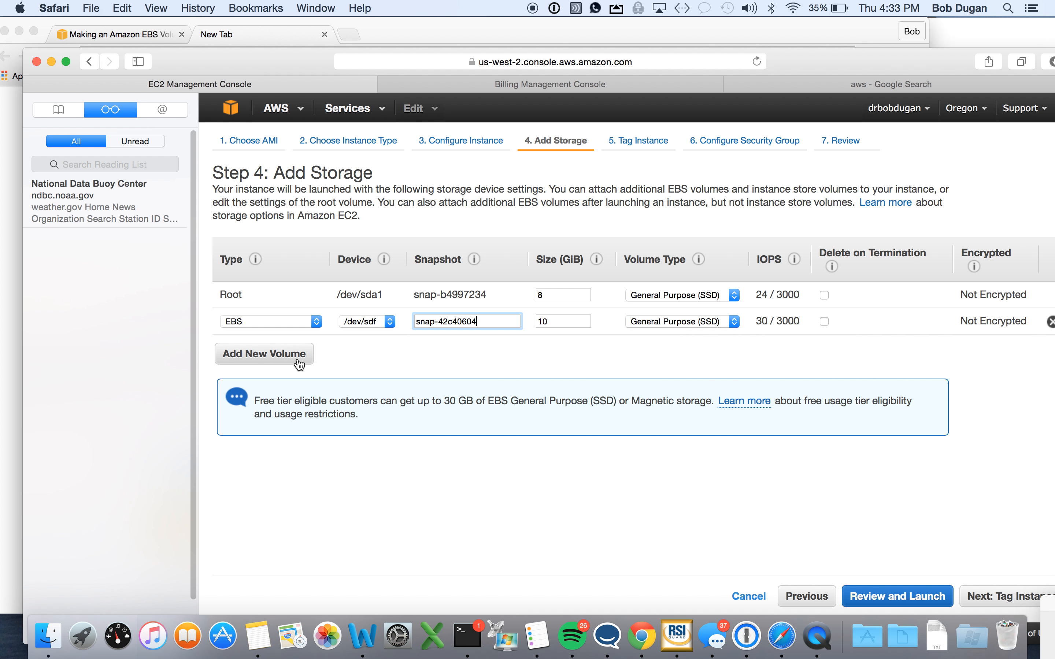
Step: Tag the instance with the Name value "CS Virtual Machine" and continue to the security group settings
left_click(984, 594)
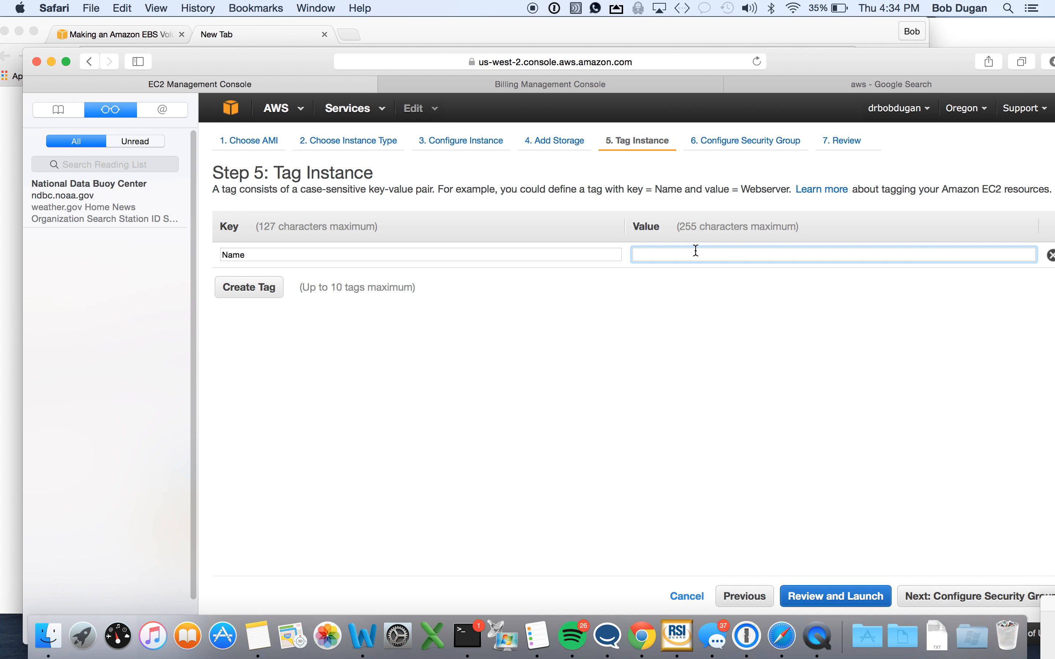
type("my")
key("BackSpace")
key("BackSpace")
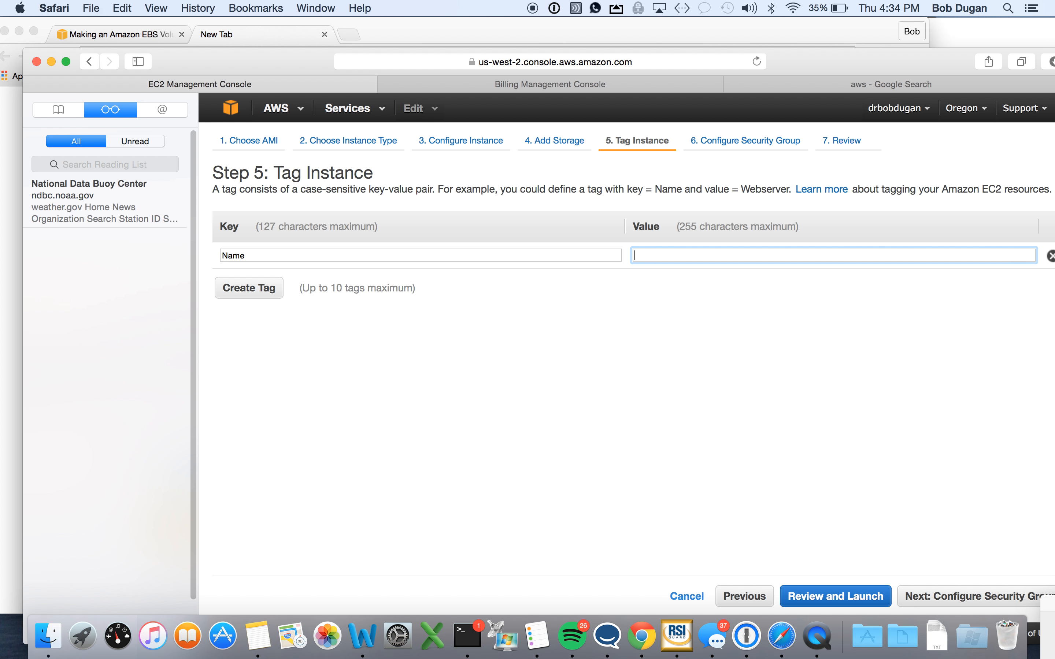
type("CS Virtual Machine")
left_click(941, 603)
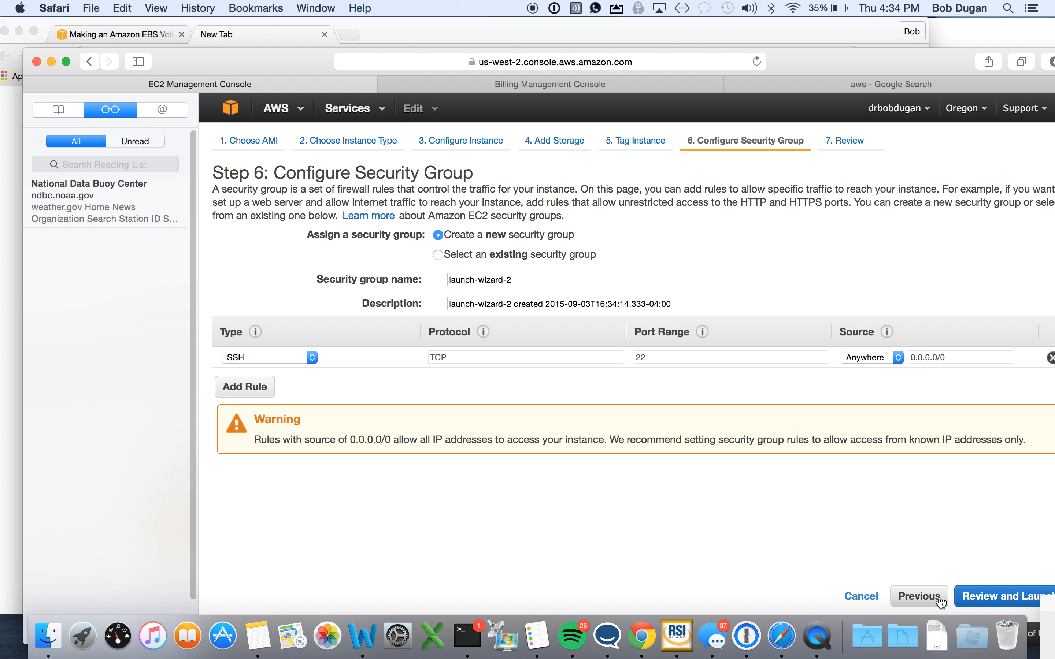
Step: Assign the existing default security group sg-44b90020 and proceed to the launch review
left_click(439, 255)
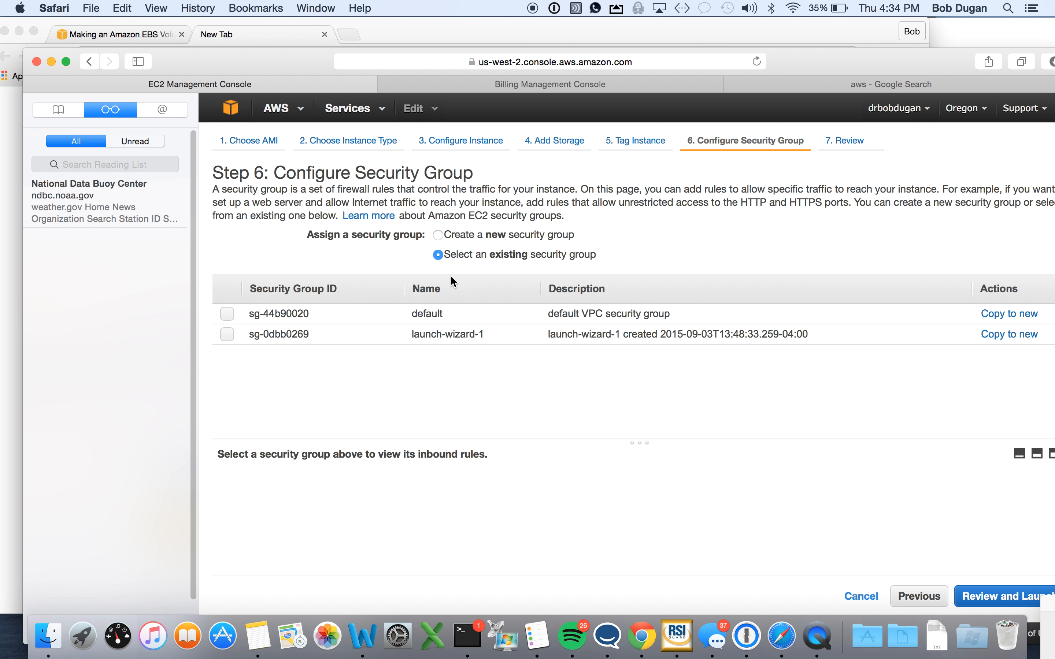
left_click(227, 314)
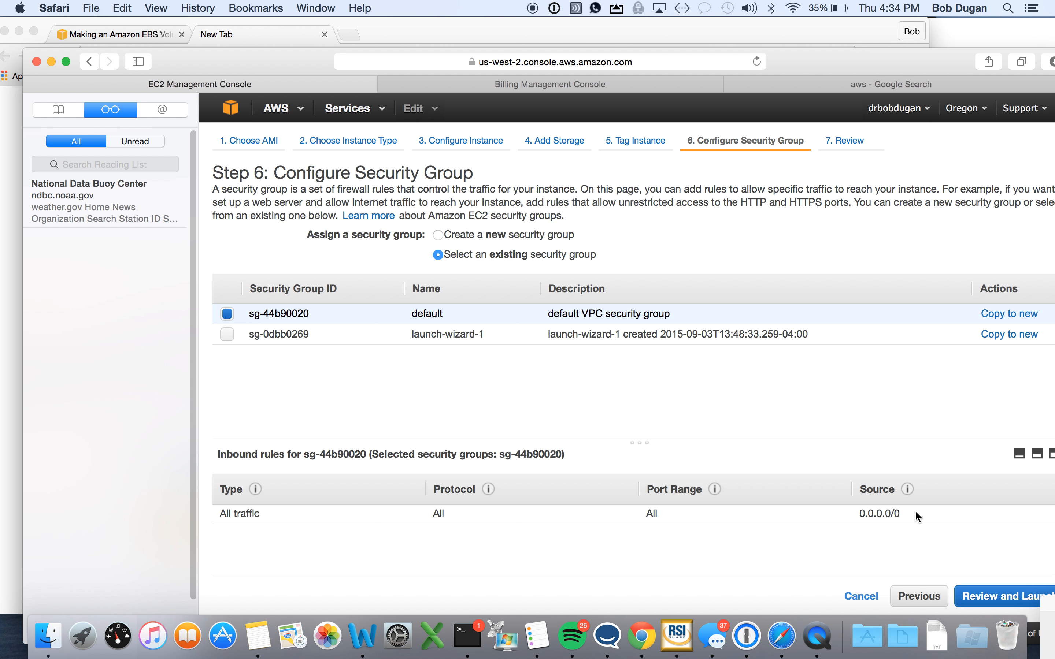
left_click_drag(832, 62, 776, 54)
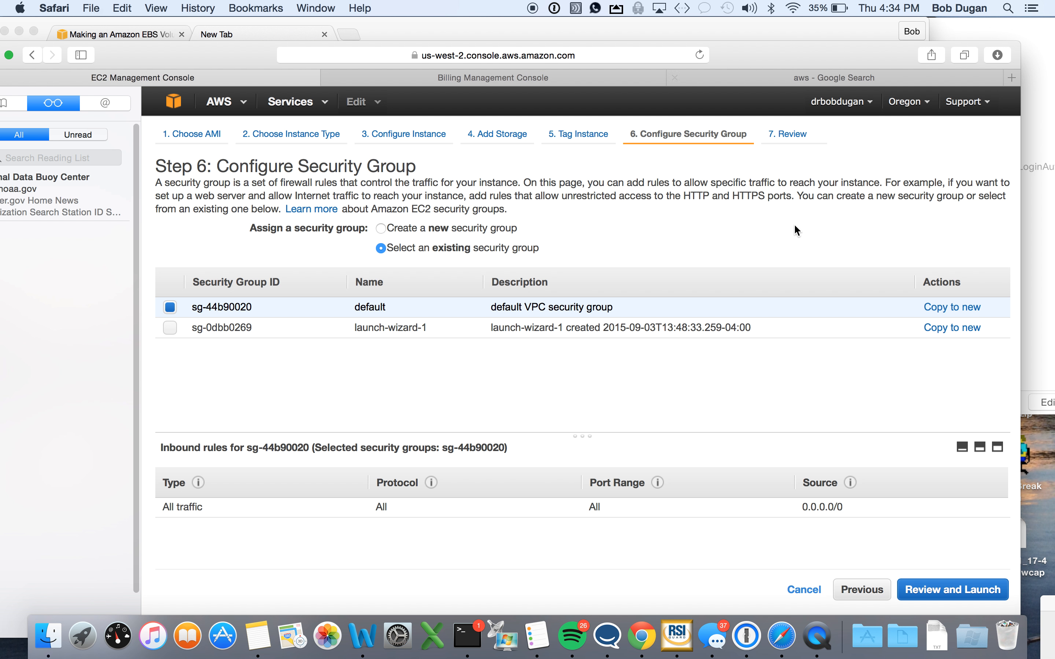
left_click(922, 590)
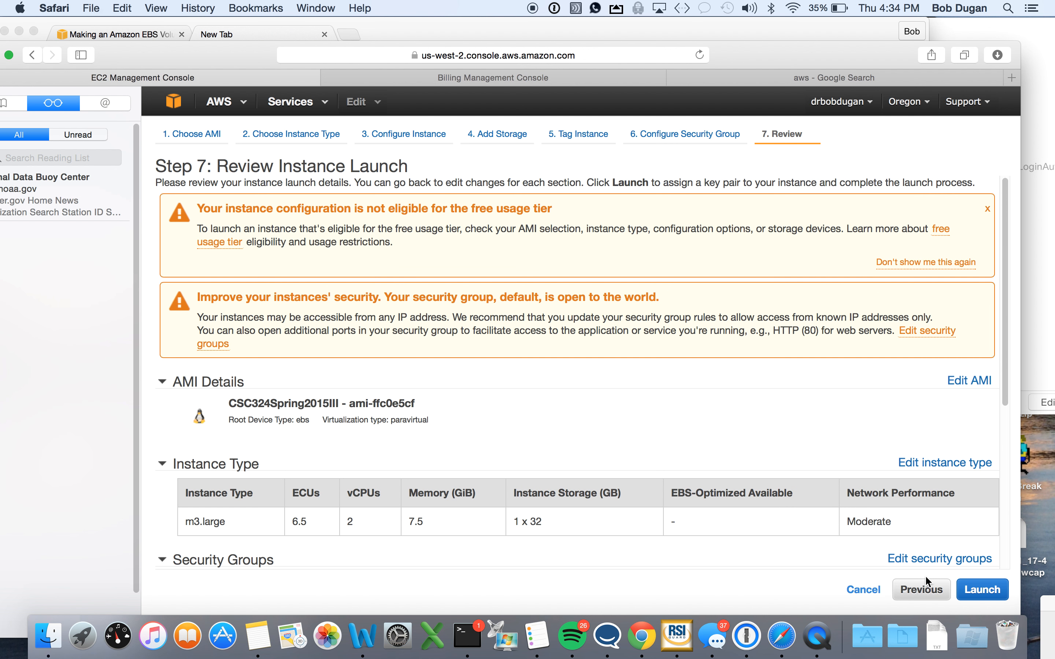
Step: Launch with a new key pair named with the account name followed by "vmkeypair" and download its private key file
left_click(982, 591)
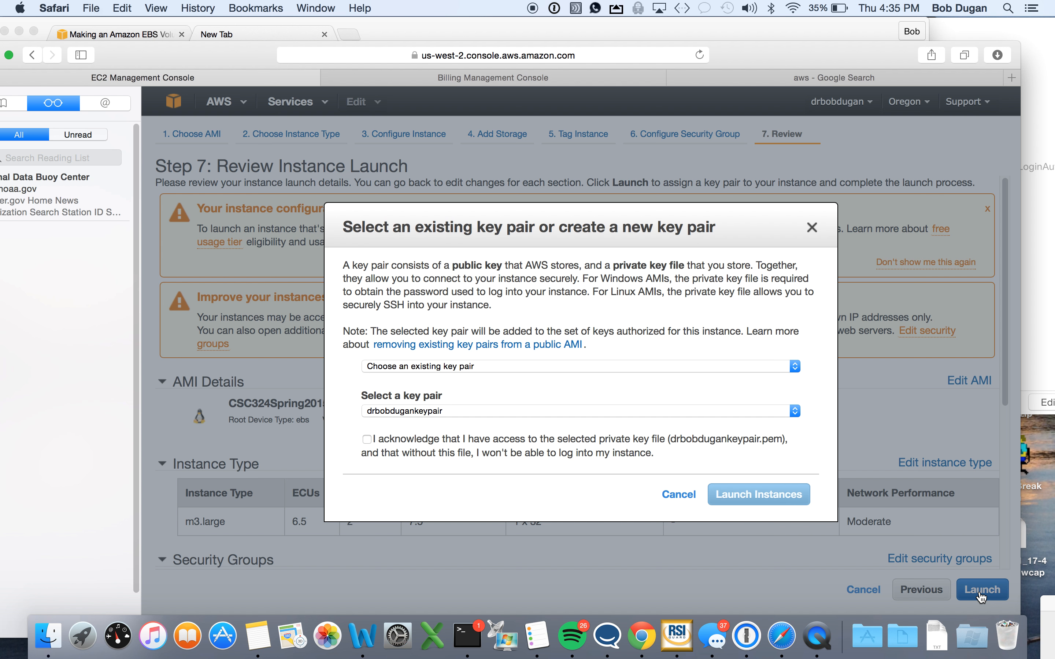
left_click(665, 366)
left_click(657, 378)
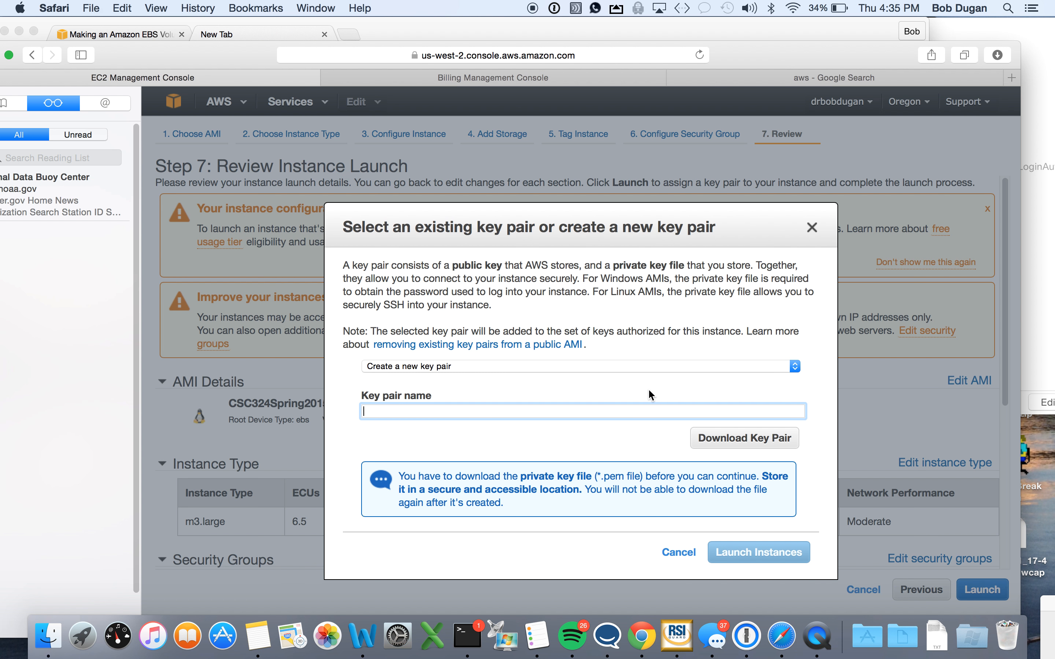
type("drbobduganvmkeypair")
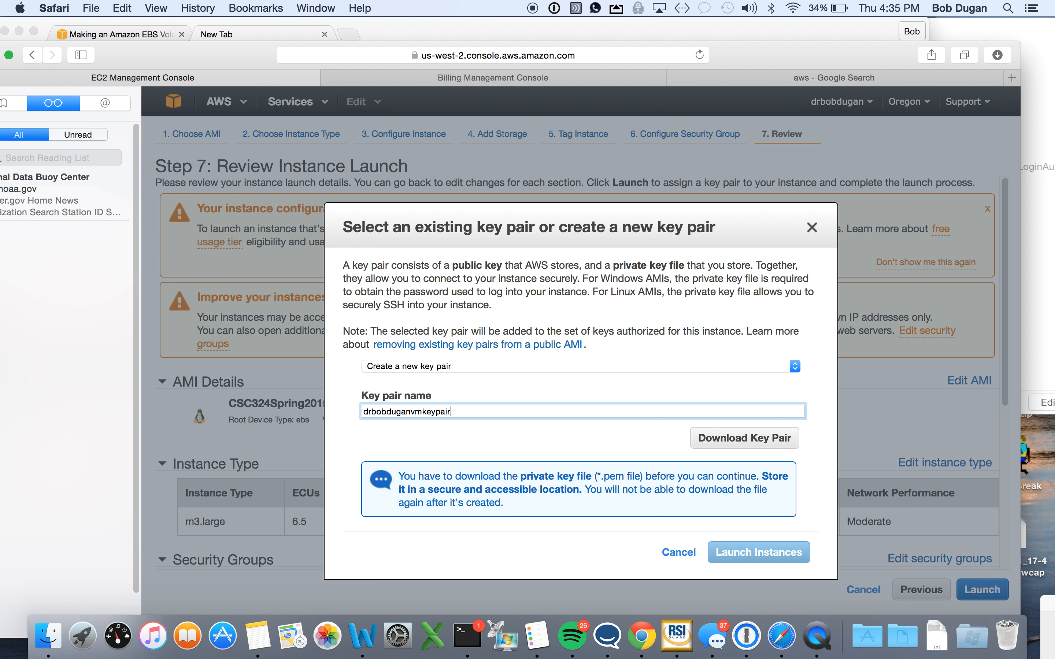
left_click(758, 439)
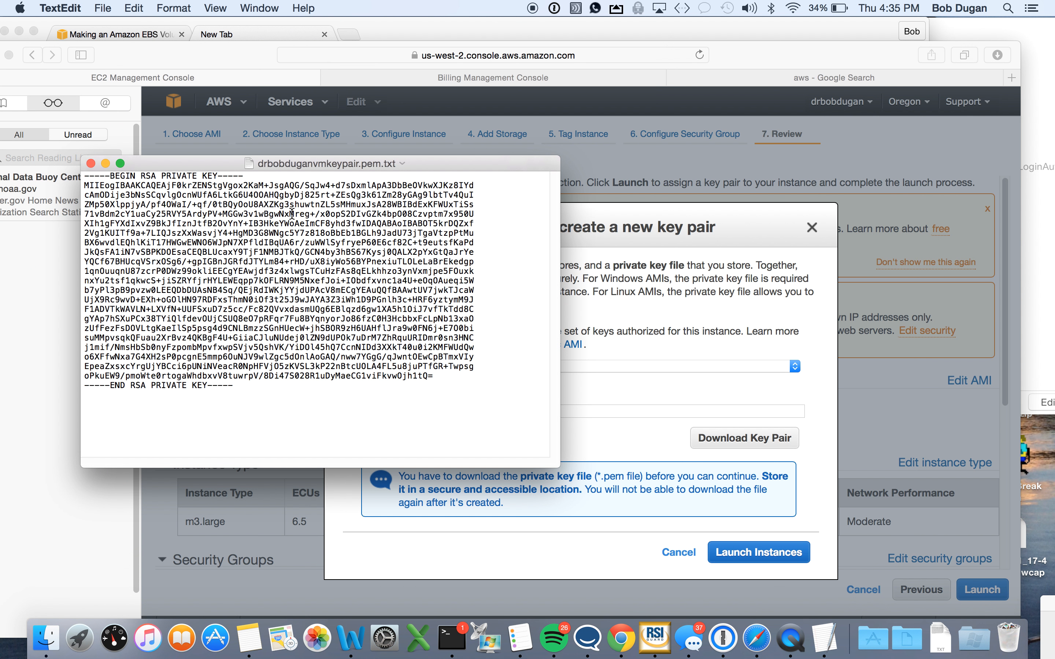
Step: Close the opened private key file and launch the instance with the new key pair
left_click(90, 164)
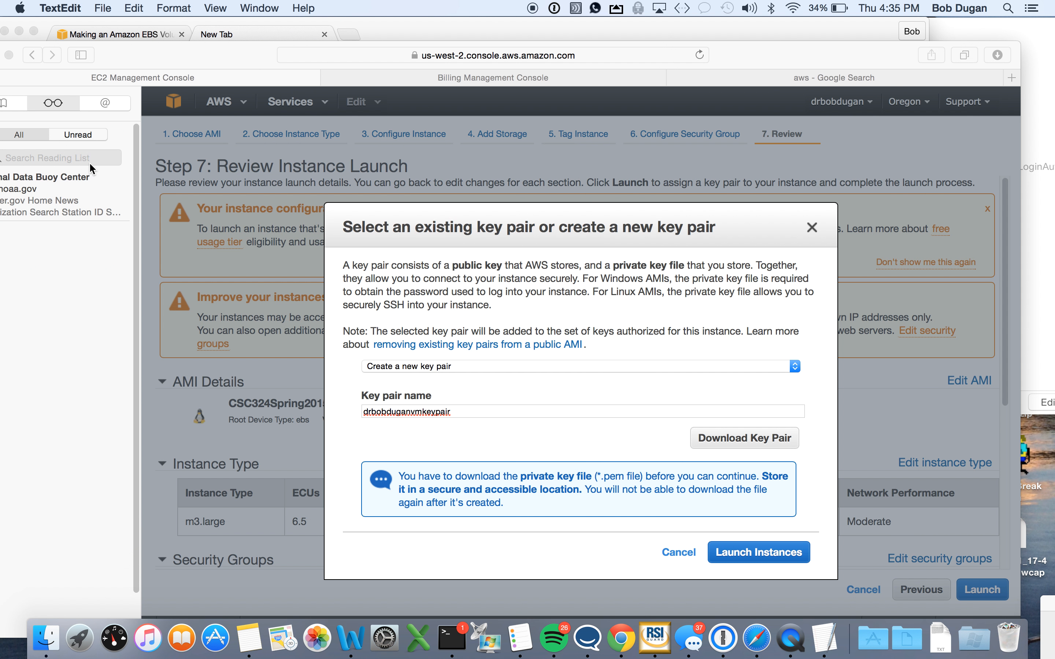
left_click(746, 555)
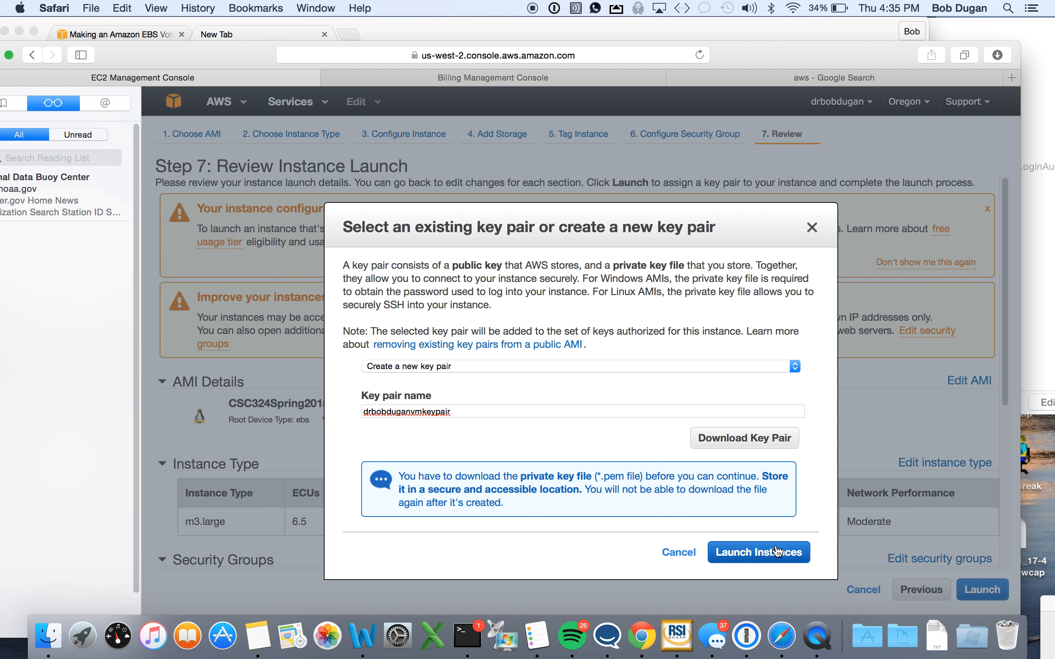
left_click(772, 558)
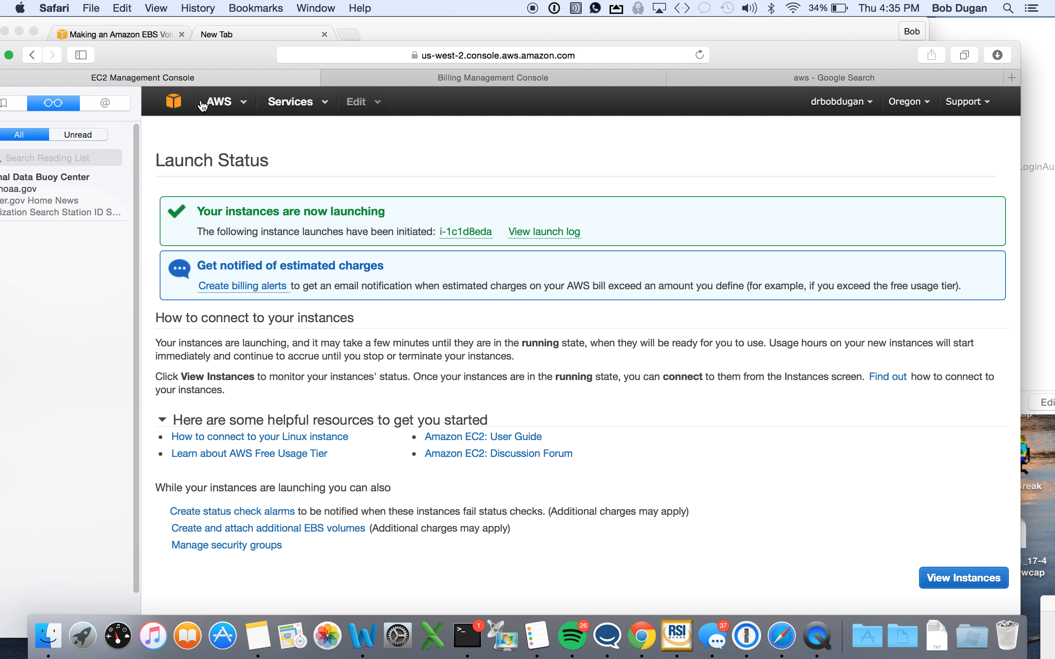
Step: Open the EC2 instances list and widen the Name column to show the full instance name
left_click(176, 104)
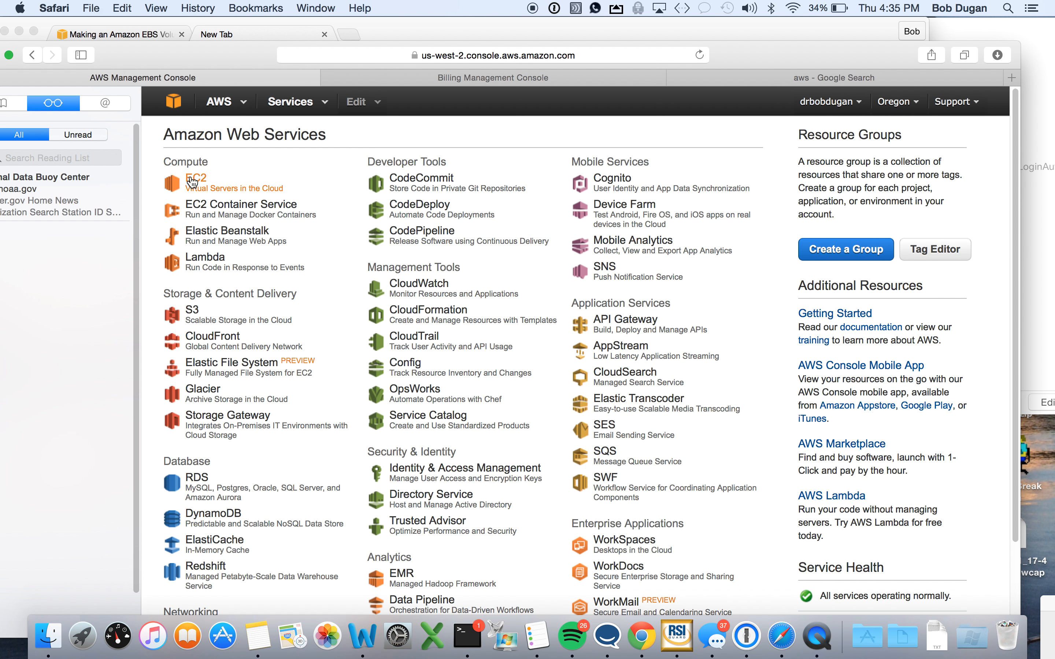
left_click(191, 179)
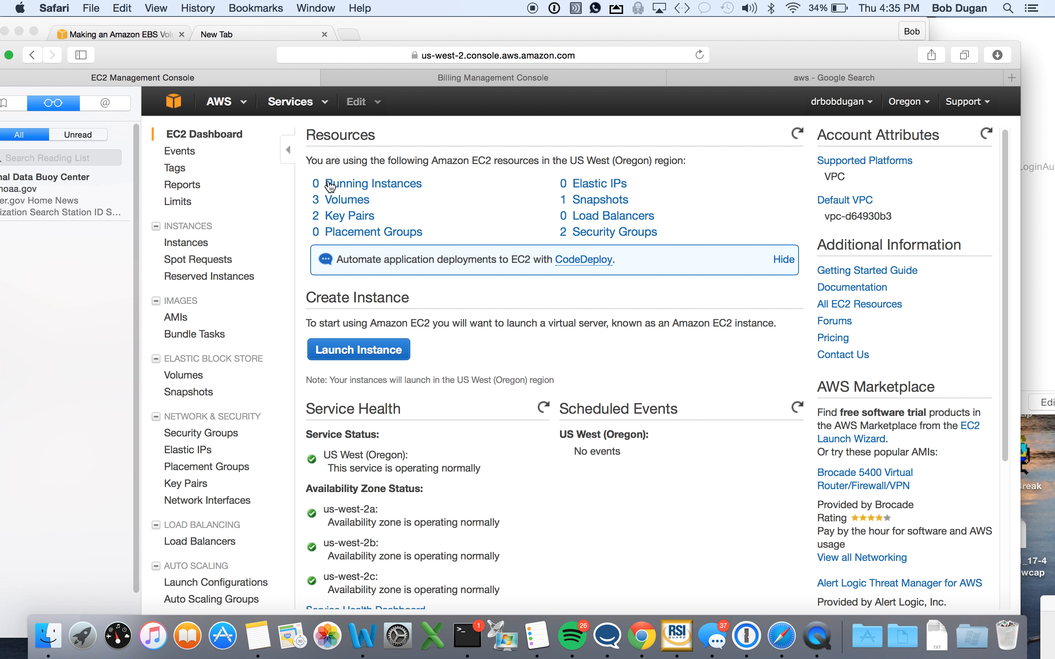
left_click(195, 241)
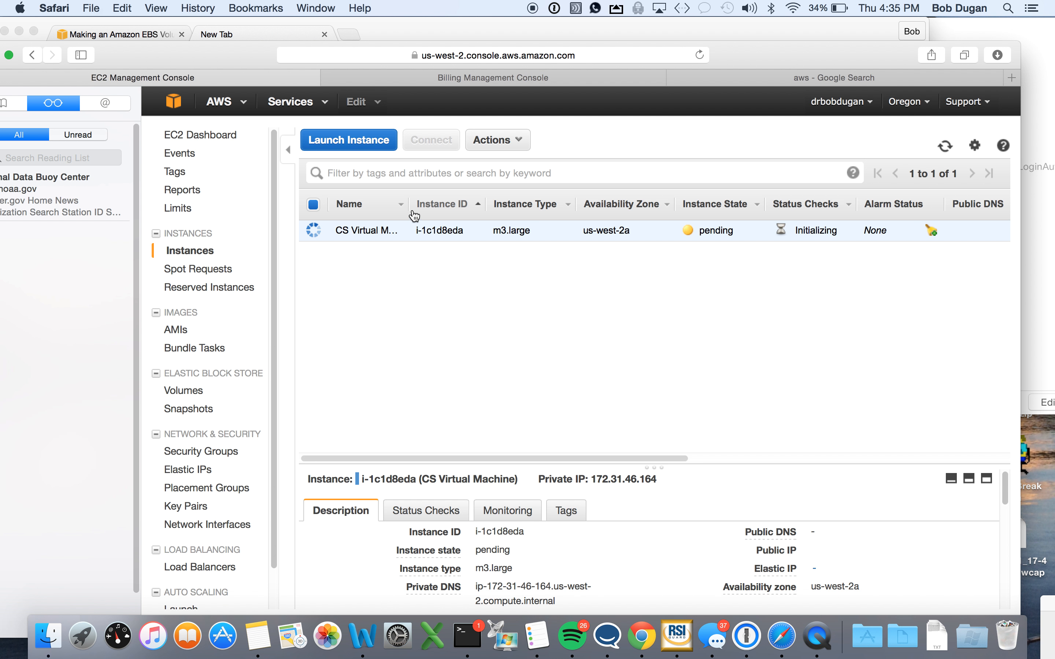
left_click_drag(407, 205, 443, 206)
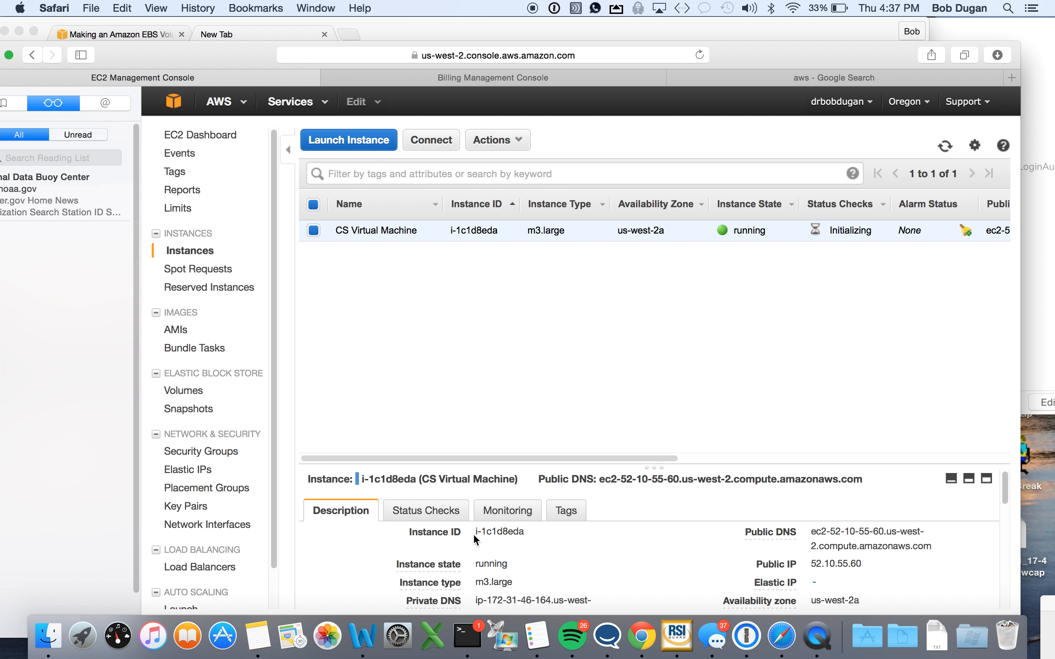
Step: Switch to Terminal, clear the screen, and list the files matching *.pem.* in the Downloads folder
left_click(475, 643)
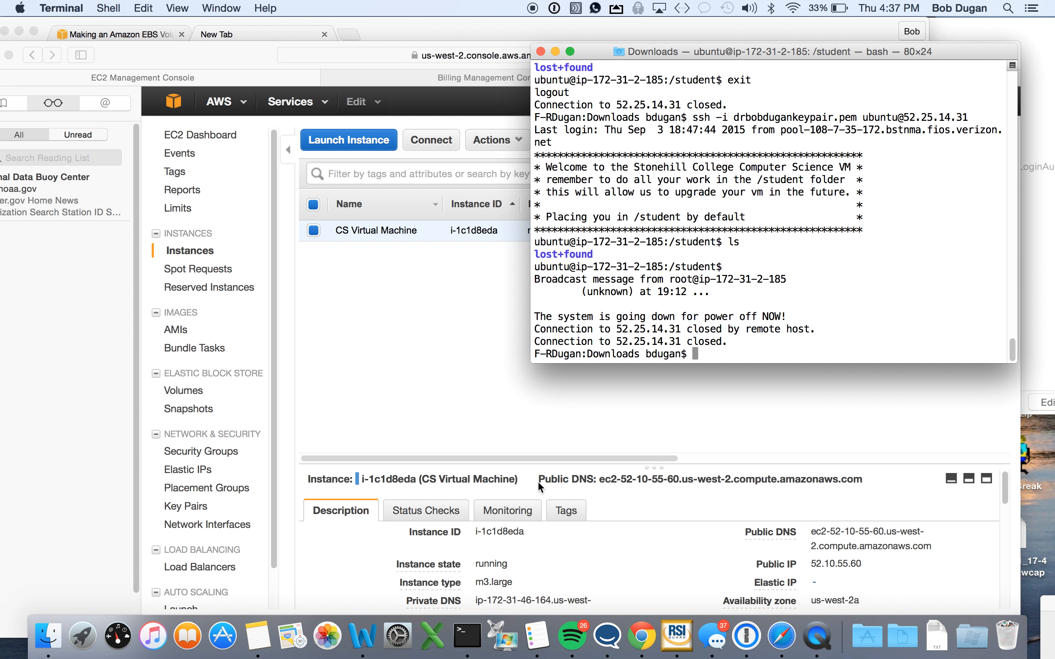
type("clear")
key("Return")
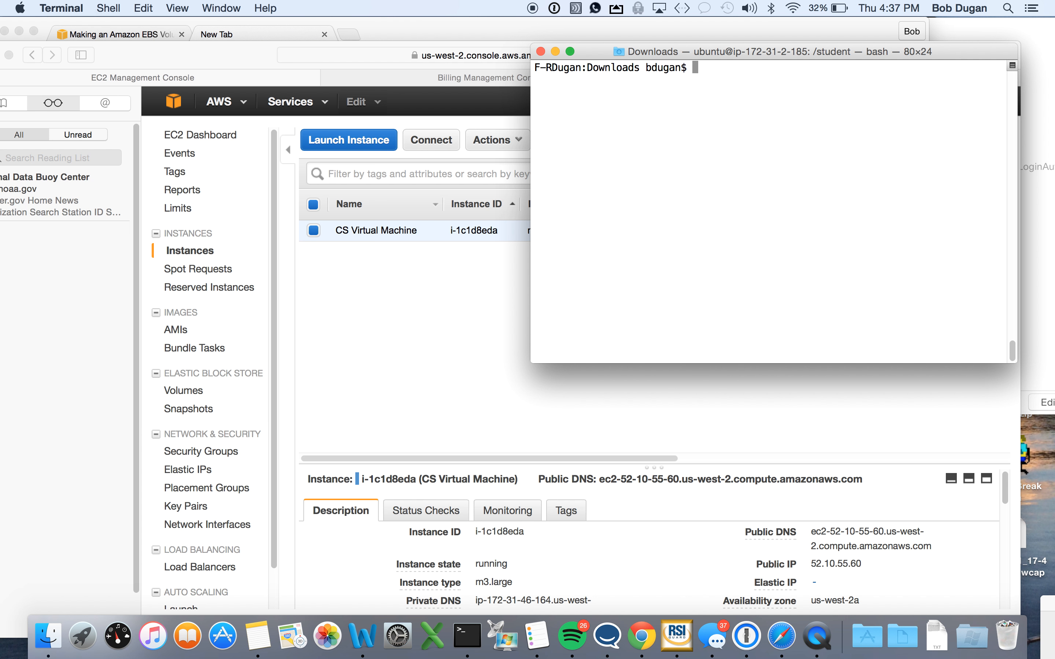
type("ls *.pem.*")
key("Return")
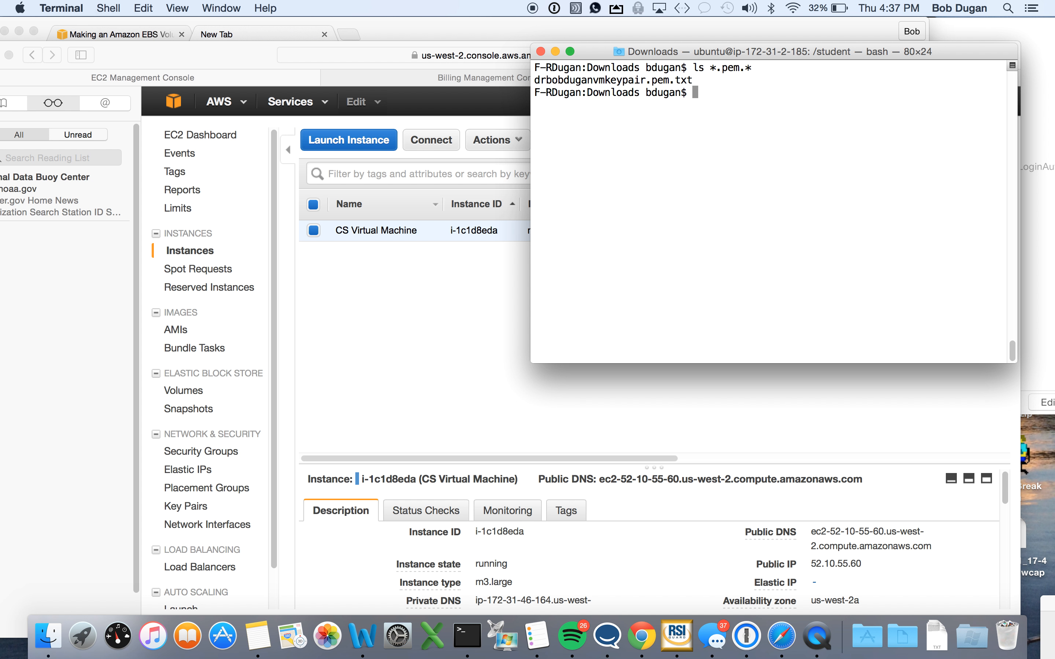
Step: Rename the downloaded vmkeypair private key file with mv, changing its extension from .pem.txt to .pem
type("mv drbobduganv")
key("Tab")
key("BackSpace")
key("BackSpace")
key("BackSpace")
key("BackSpace")
key("BackSpace")
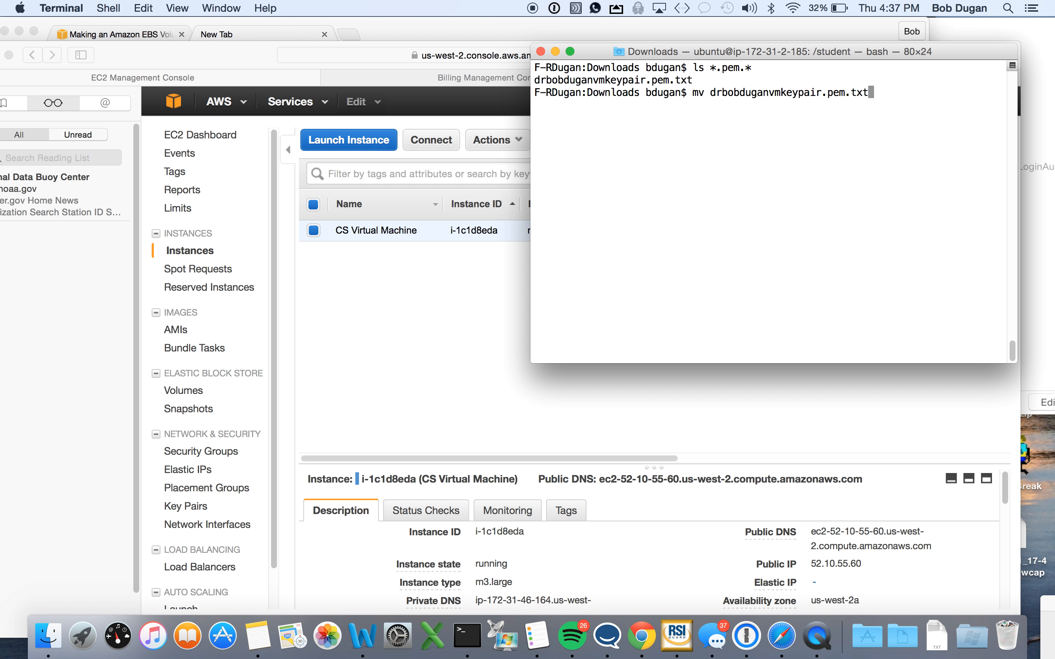
key("BackSpace")
type(".txt drbobduganvm")
key("Tab")
key("BackSpace")
key("BackSpace")
key("BackSpace")
key("BackSpace")
key("BackSpace")
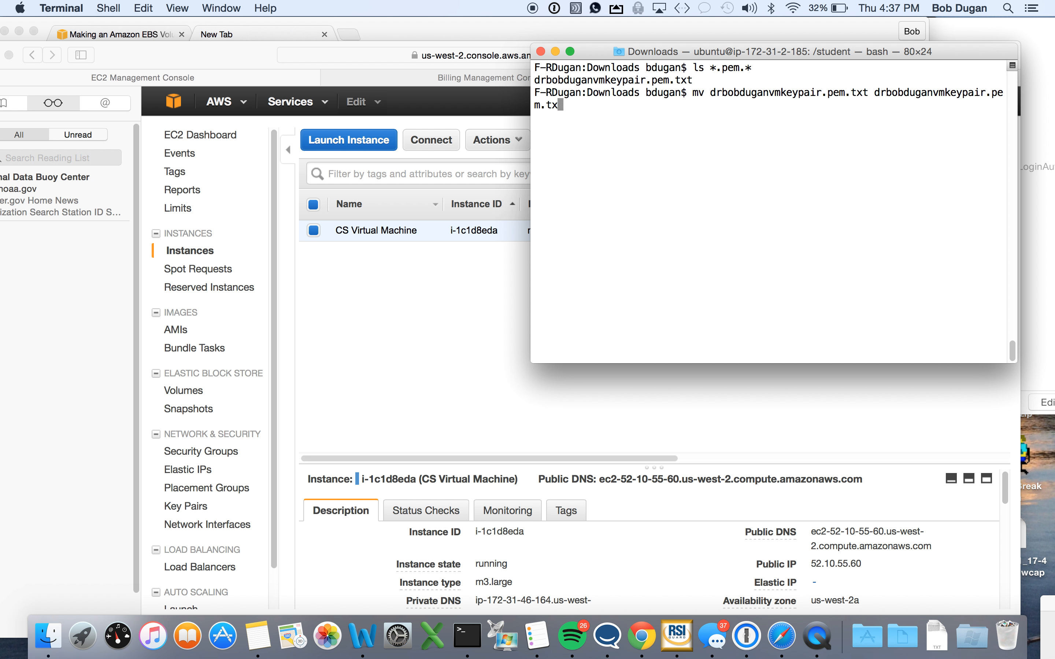
key("Return")
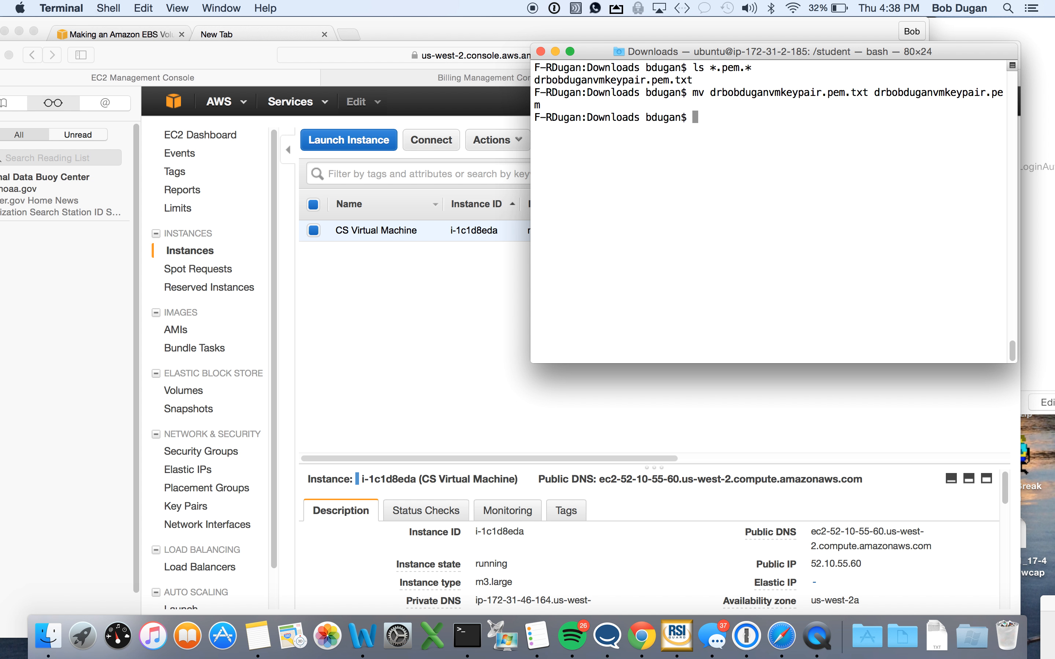
Step: Remove read permission for all users from the vmkeypair .pem file with chmod a-r
type("chmod a-r drbobduganv")
key("Tab")
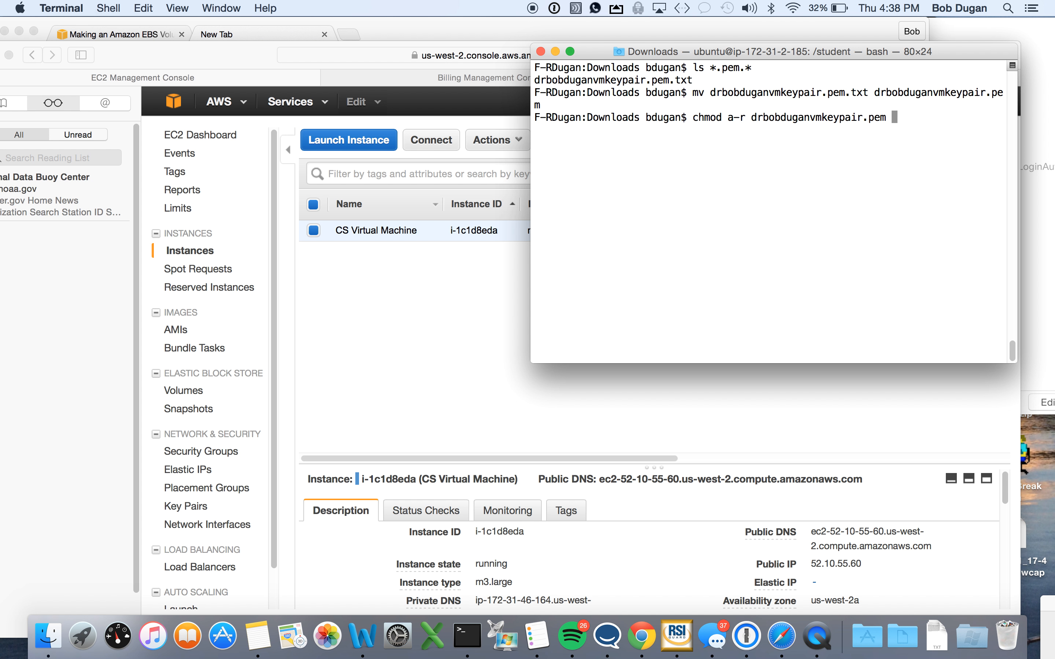
key("Return")
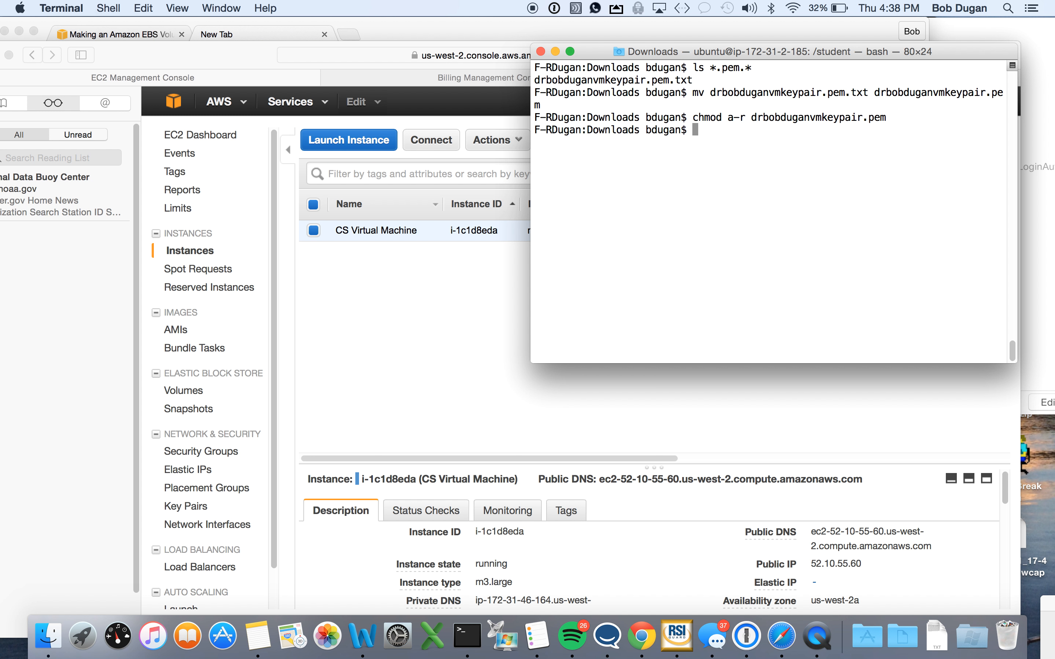
Step: Grant read permission to only the owner of the vmkeypair .pem file with chmod u+r
key("Up")
key("Left")
key("Left")
key("Left")
key("Left")
key("Left")
key("Left")
key("Left")
key("Left")
key("Left")
key("Left")
key("Left")
key("Left")
key("Left")
key("Left")
key("Left")
key("Left")
key("Left")
key("Left")
key("Left")
key("Left")
key("Left")
key("Left")
key("Left")
key("Left")
key("Left")
key("Left")
key("BackSpace")
type("u")
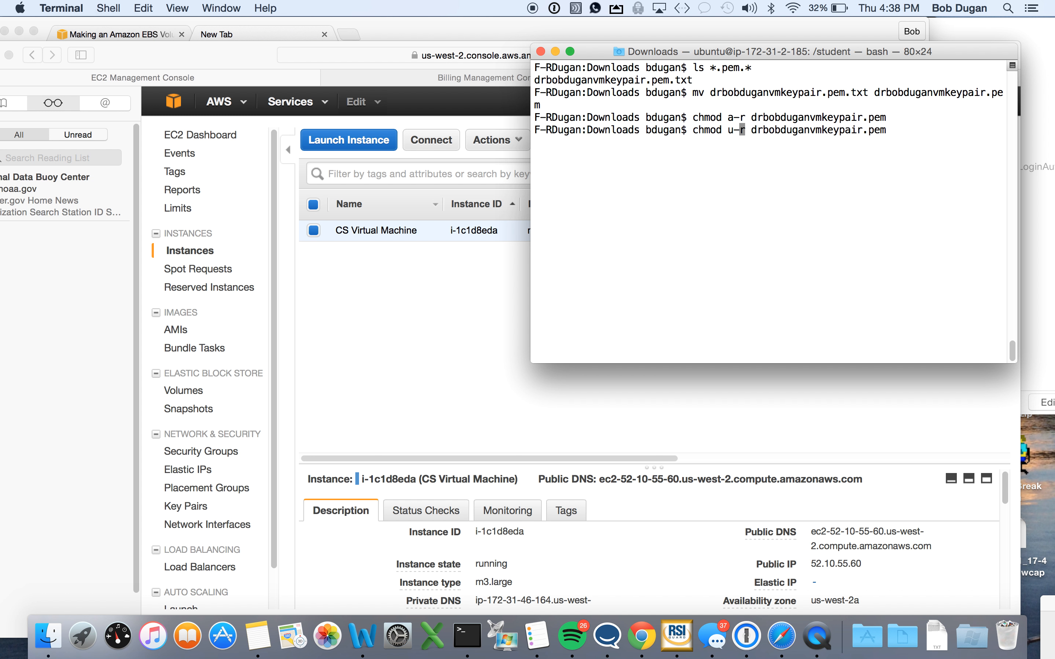
key("Delete")
type("+")
key("Return")
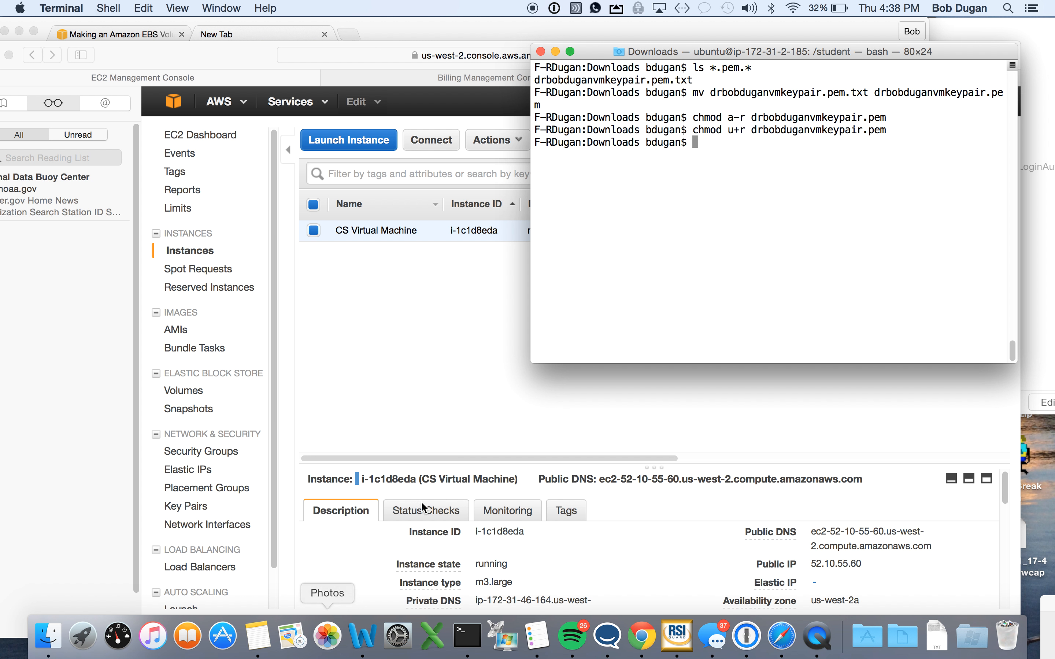
Step: Switch to the EC2 console in Safari and copy the CS Virtual Machine instance's public IP address
left_click(470, 378)
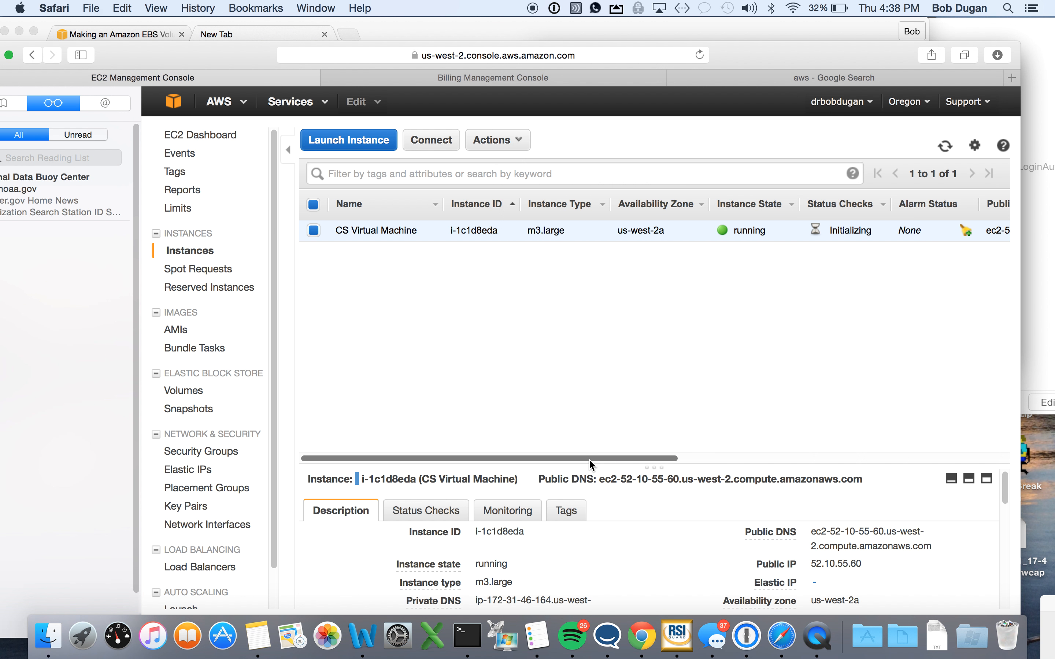
left_click_drag(597, 459, 713, 433)
scroll(713, 432, "right", 5)
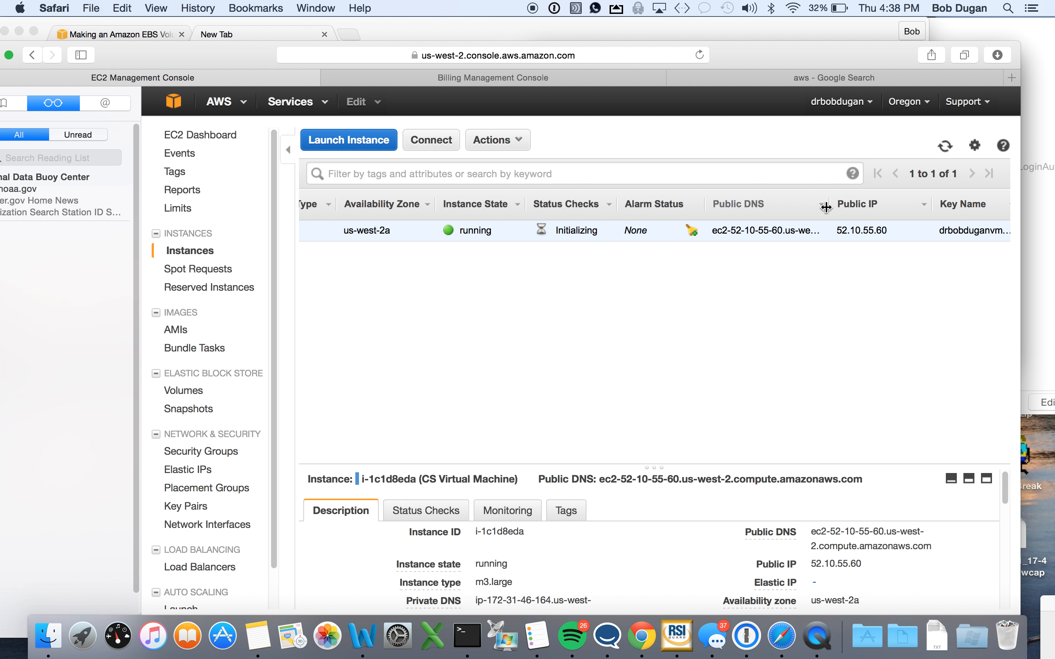
double_click(843, 230)
key("super+c")
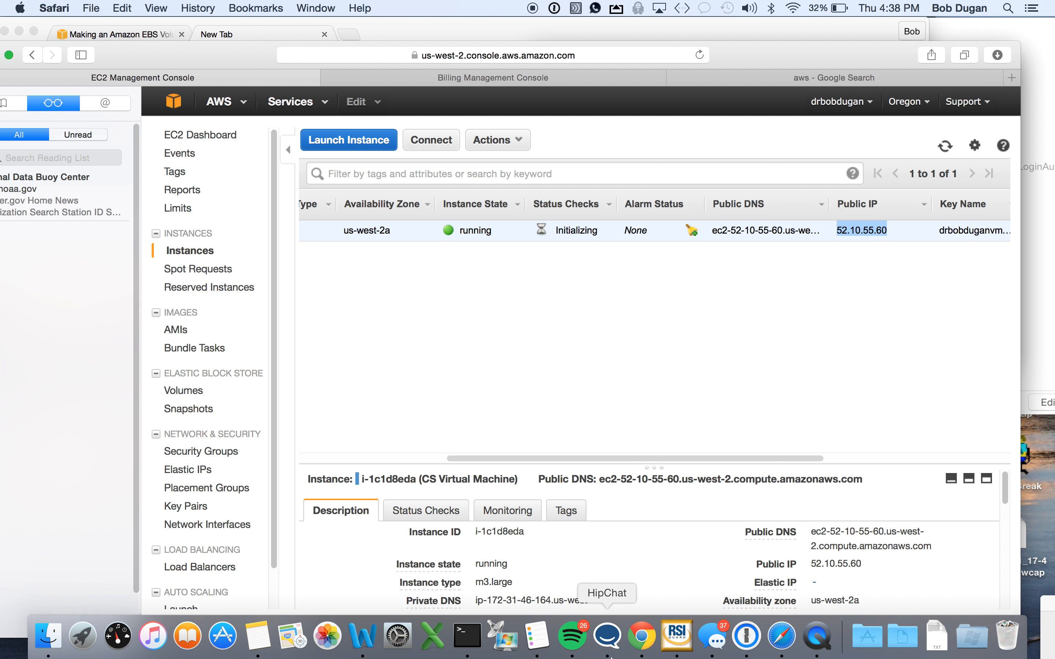
Step: Return to Terminal, recall the earlier ssh -i command, and replace its host address with the copied IP 52.10.55.60
left_click(468, 638)
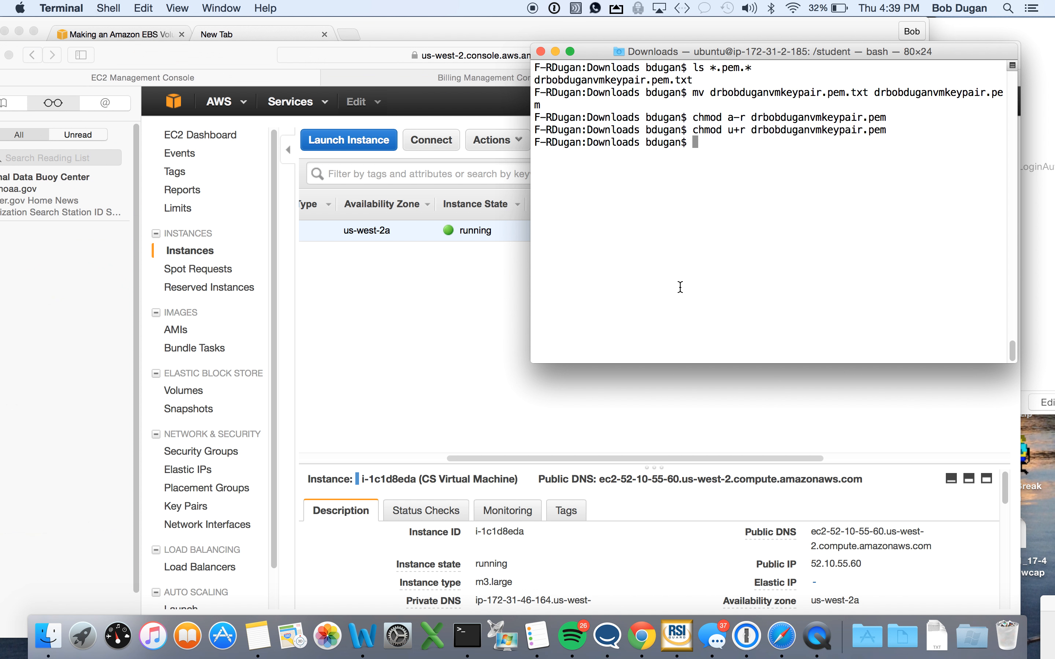
key("Up")
key("Up")
key("Up")
key("Up")
key("Up")
key("Up")
key("BackSpace")
key("BackSpace")
key("BackSpace")
key("BackSpace")
key("BackSpace")
key("BackSpace")
key("BackSpace")
key("BackSpace")
key("BackSpace")
key("BackSpace")
key("BackSpace")
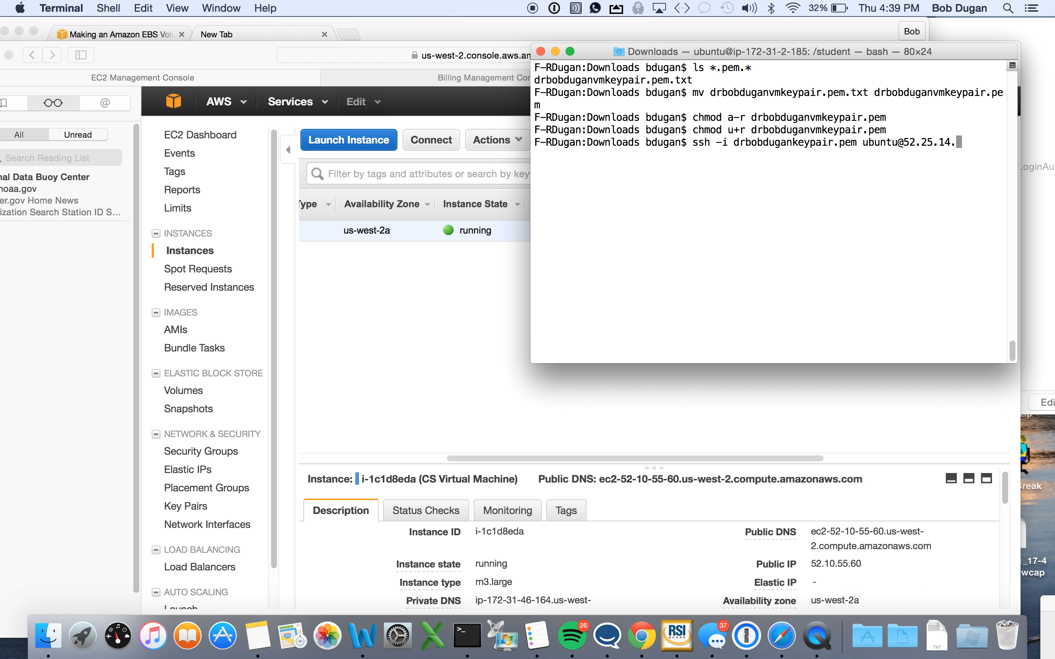
key("super+v")
Step: Check the instance's public IP and status checks in the EC2 instances list, and return to Terminal
left_click(426, 34)
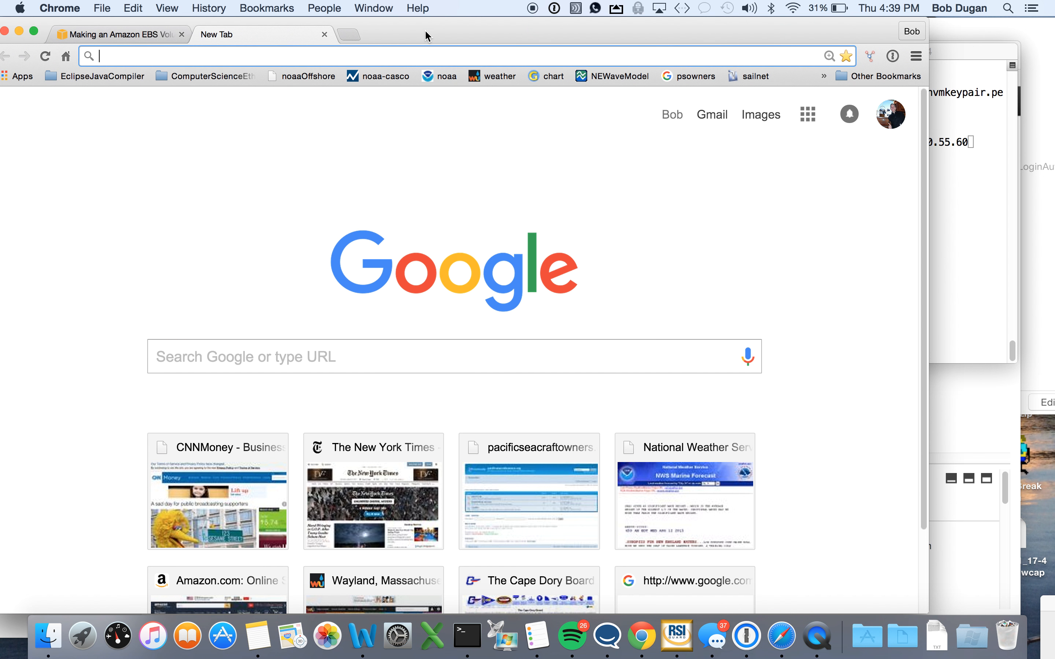
left_click(981, 412)
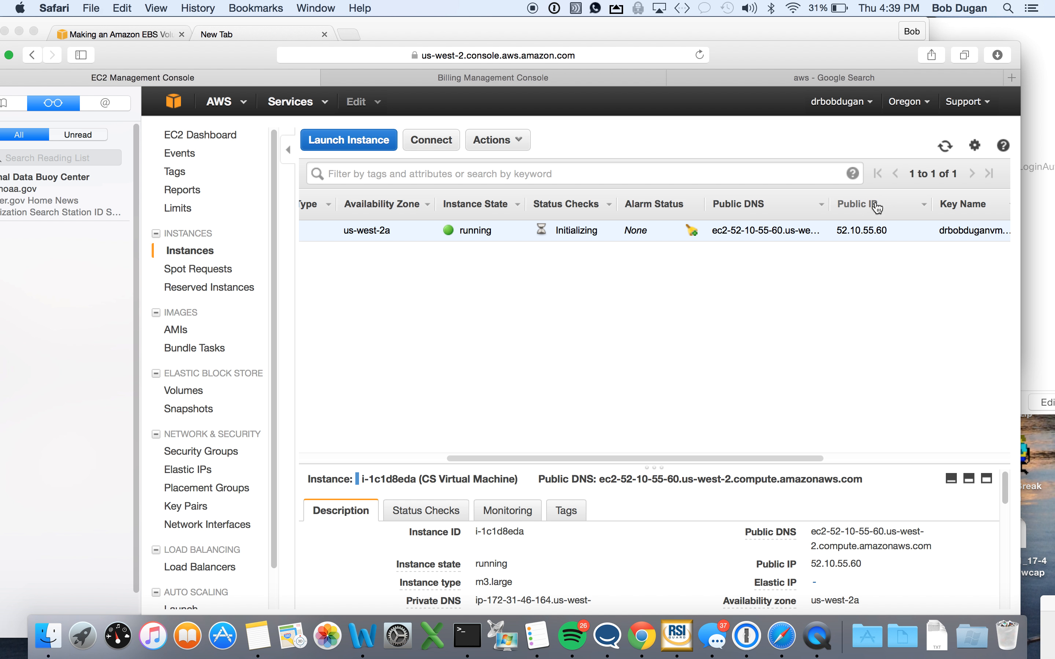
left_click_drag(778, 459, 819, 445)
left_click(1039, 94)
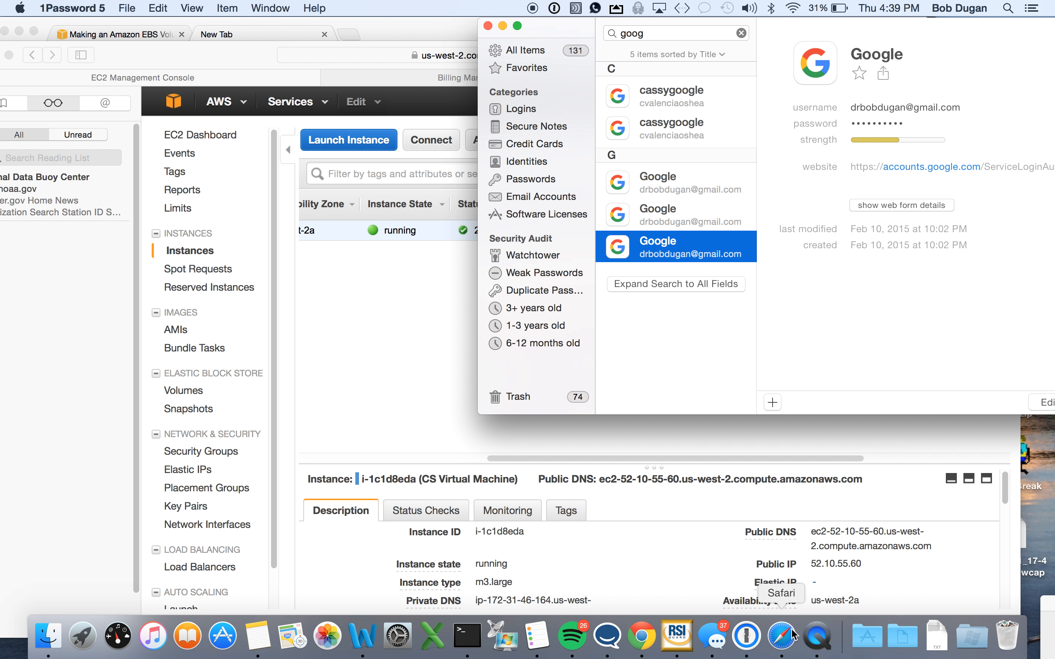
left_click(462, 635)
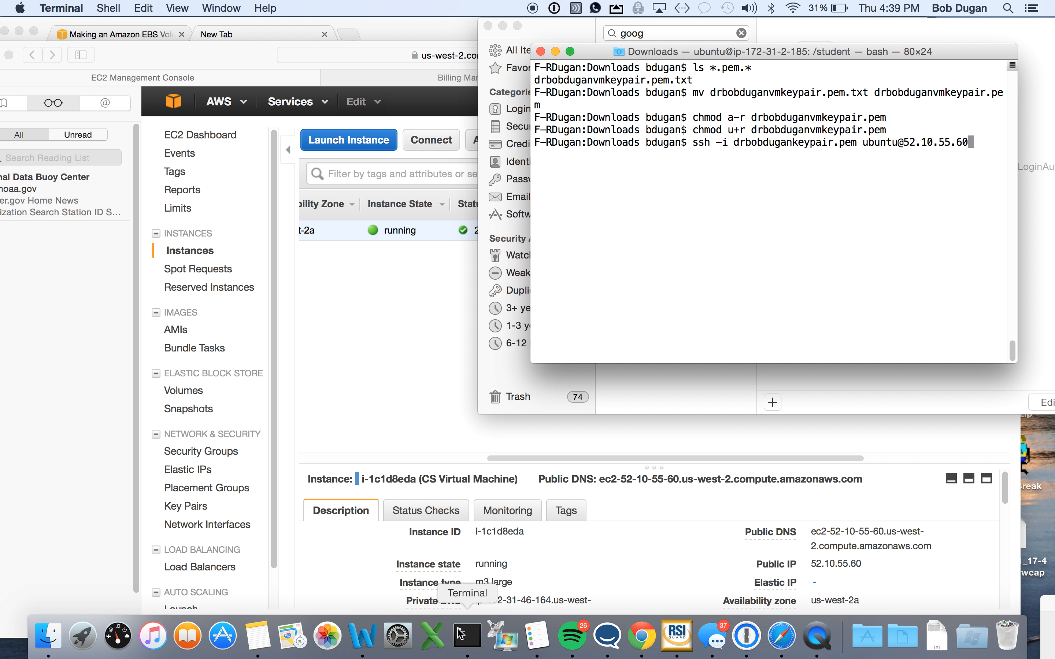
key("Return")
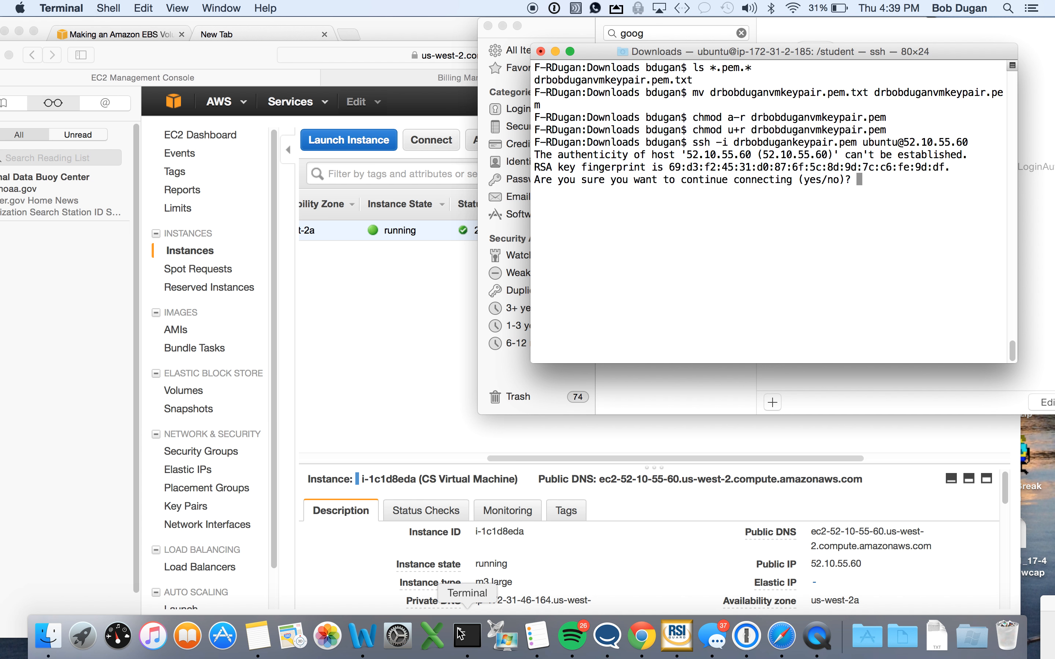
type("yes")
key("Return")
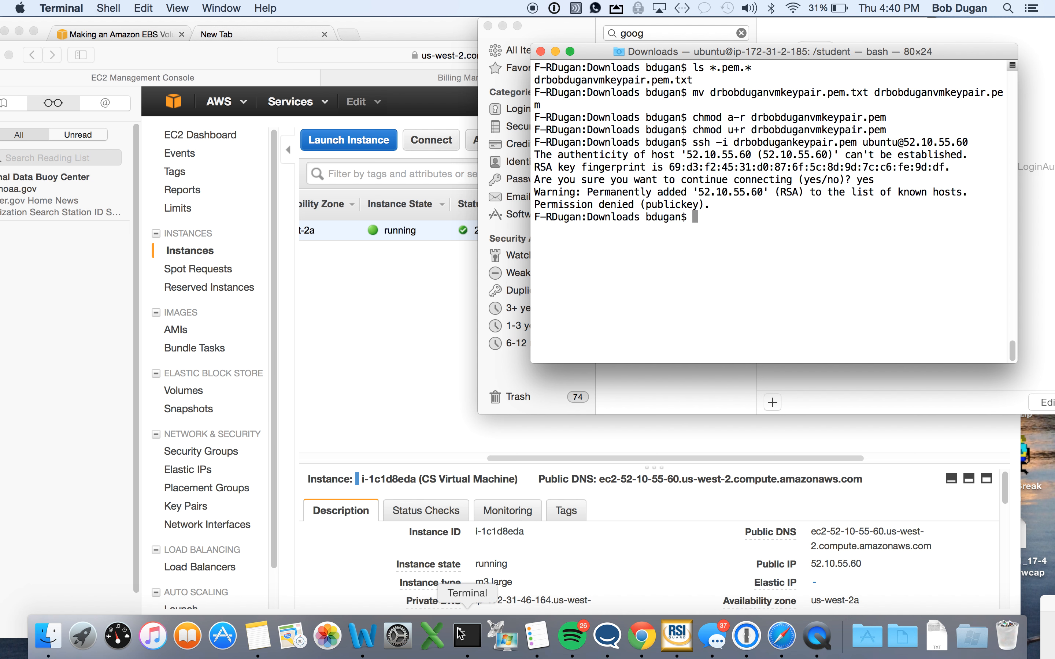
key("Up")
key("Left")
key("Left")
key("Left")
key("Left")
key("Left")
key("Left")
key("Left")
key("Left")
key("Left")
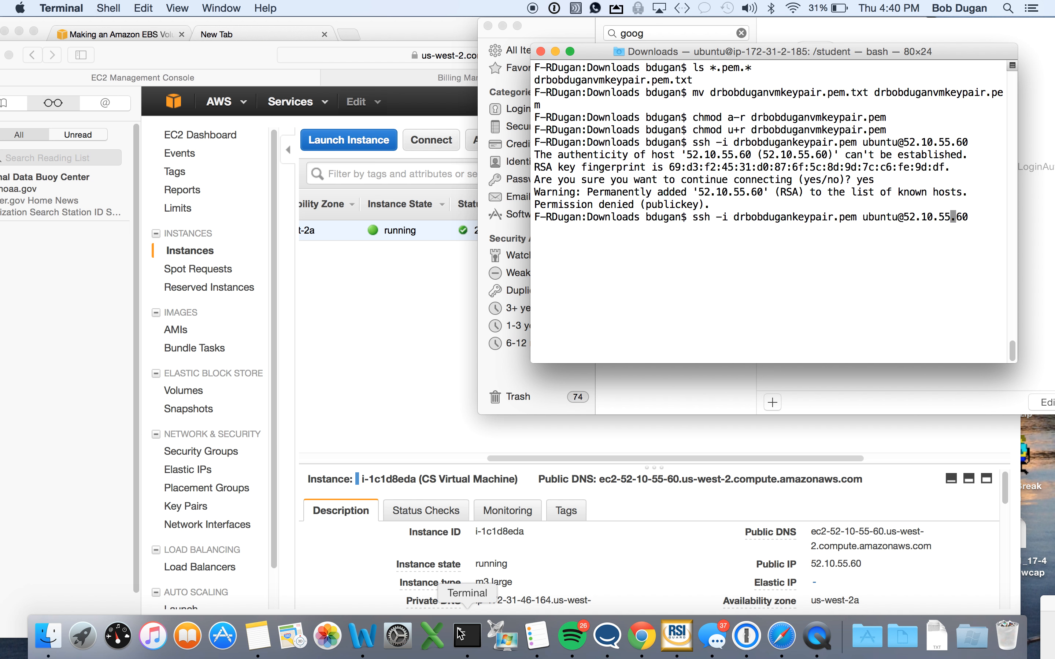
key("Left")
key("Left")
key("Left")
key("Left")
key("Left")
key("Left")
key("Left")
key("Left")
key("Left")
key("Left")
key("Left")
key("Left")
key("Left")
key("Left")
key("Left")
key("Left")
key("Left")
key("Left")
key("Left")
key("Left")
key("Left")
type("vm")
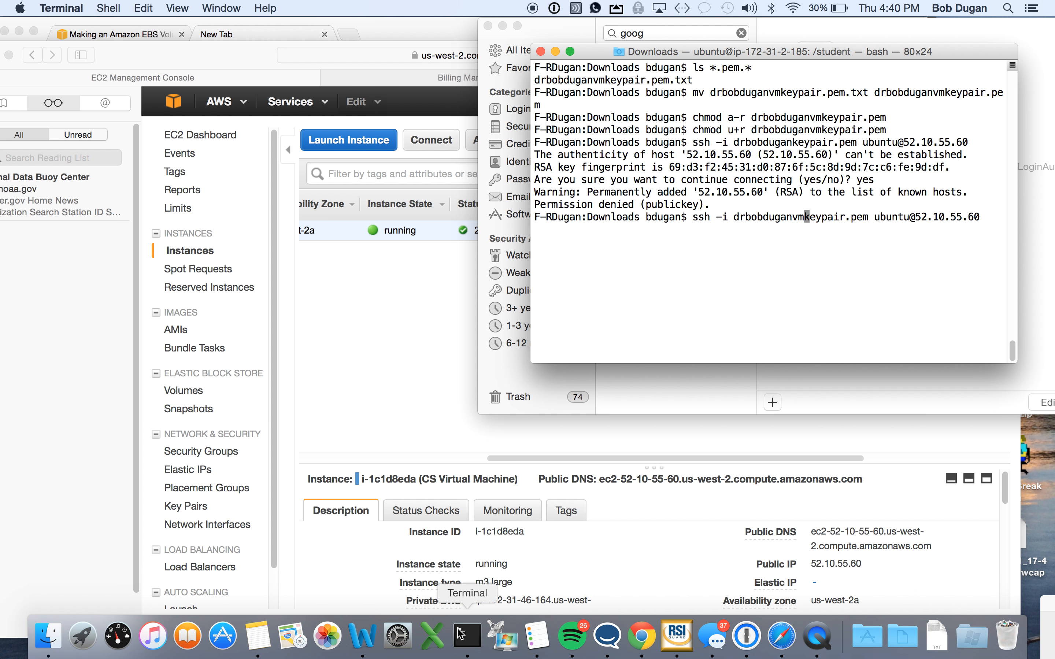
key("Return")
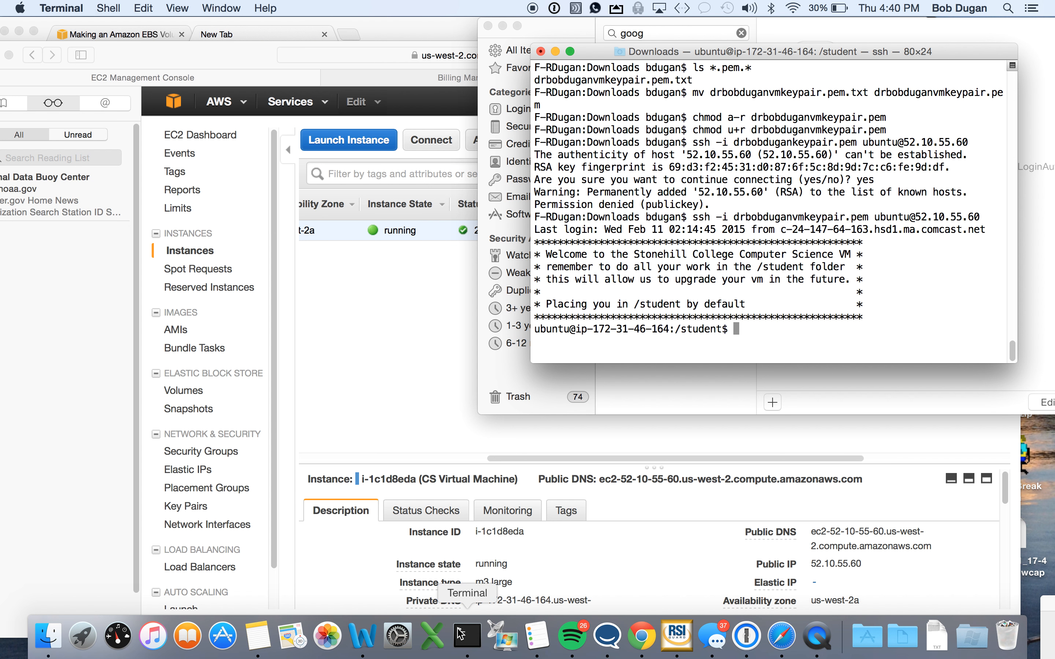
type("ls")
key("Return")
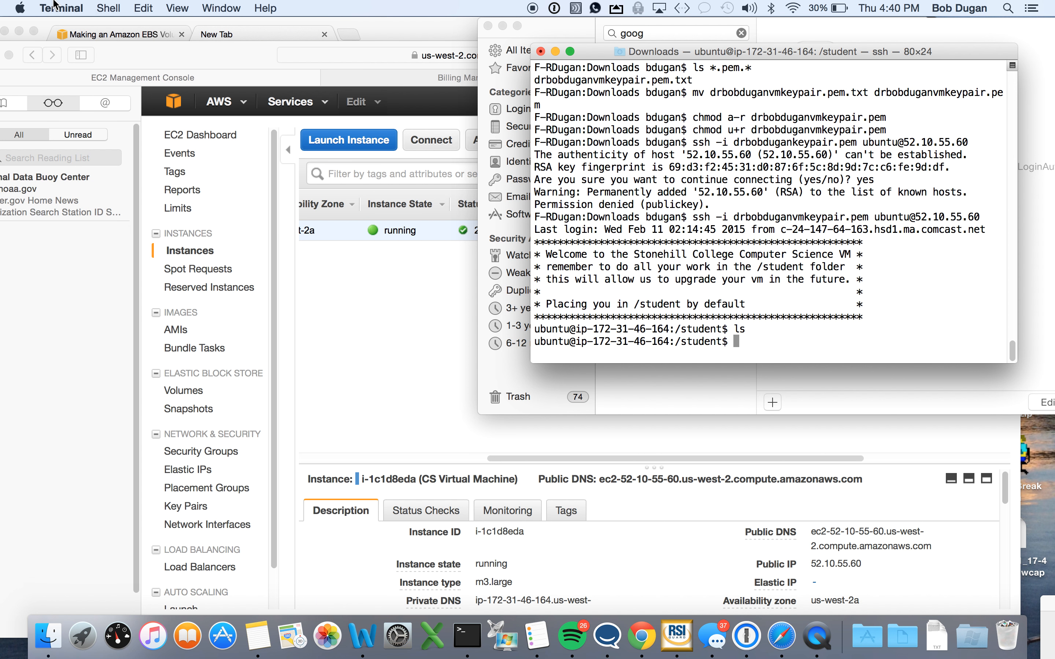
Step: Consult the EBS volumes guide in Chrome, run lsblk on the instance, and examine the sizes and mount points of xvda1 and xvdf
left_click(104, 30)
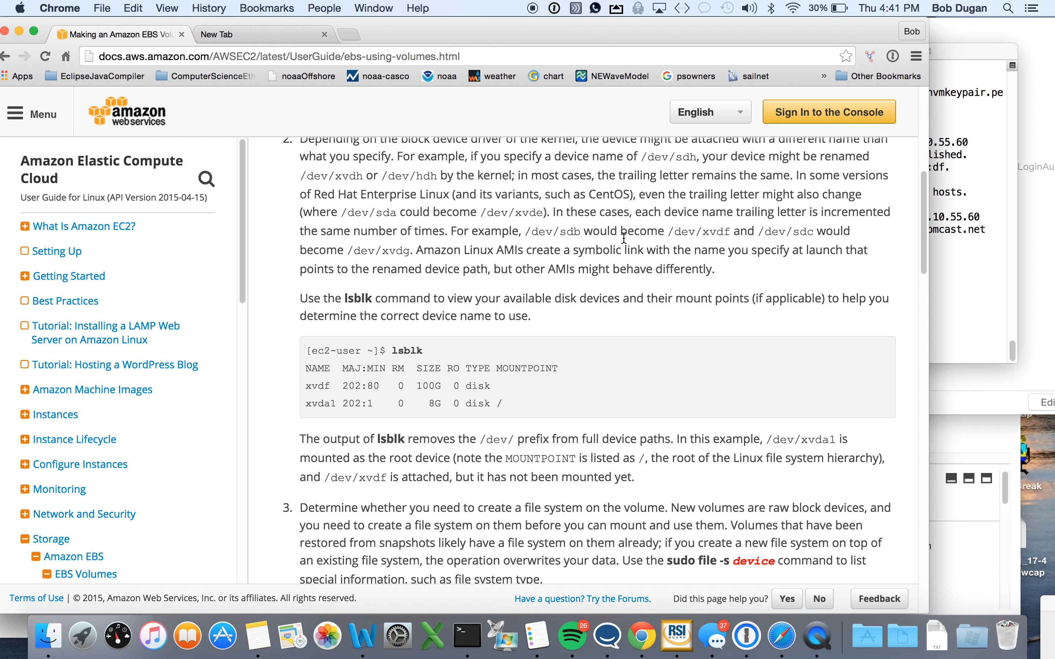
left_click(948, 310)
type("lsblk")
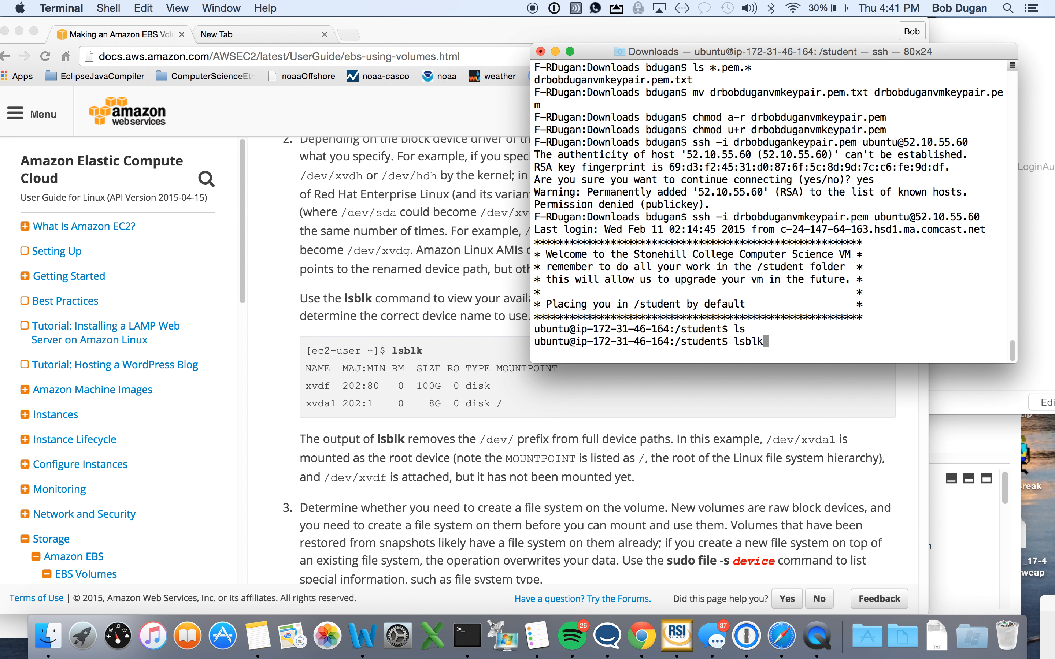
key("Return")
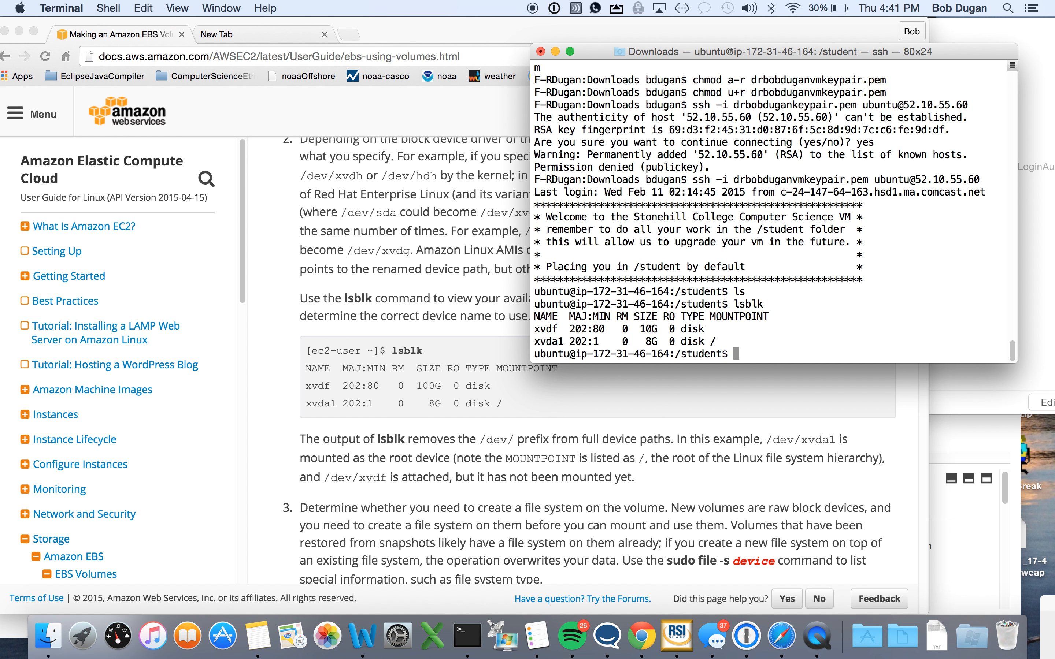
left_click(642, 343)
left_click_drag(641, 343, 725, 339)
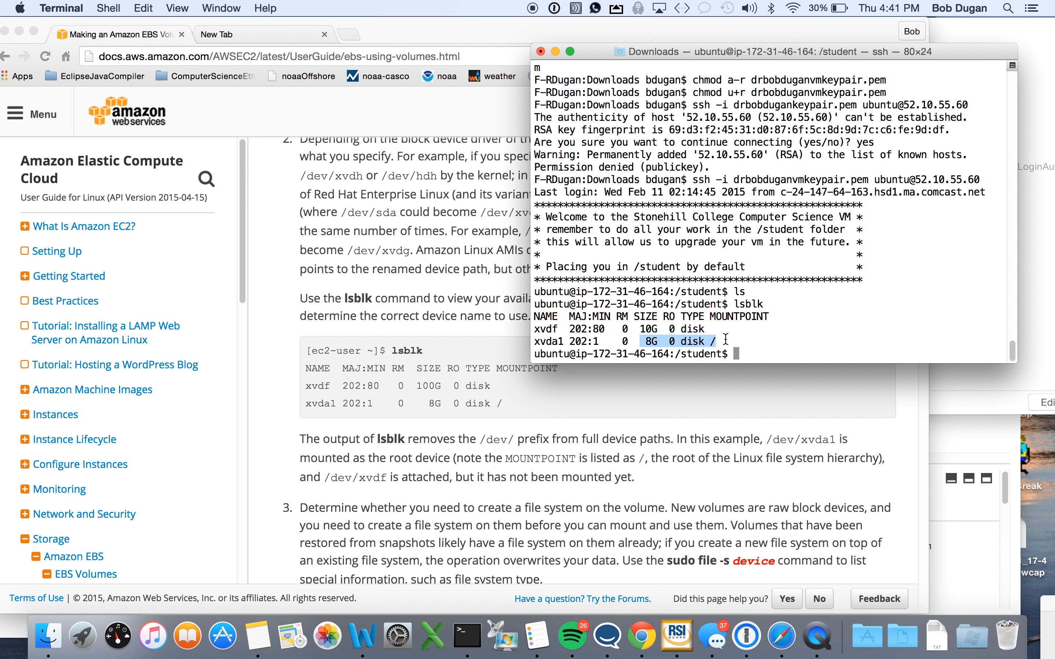
left_click(718, 328)
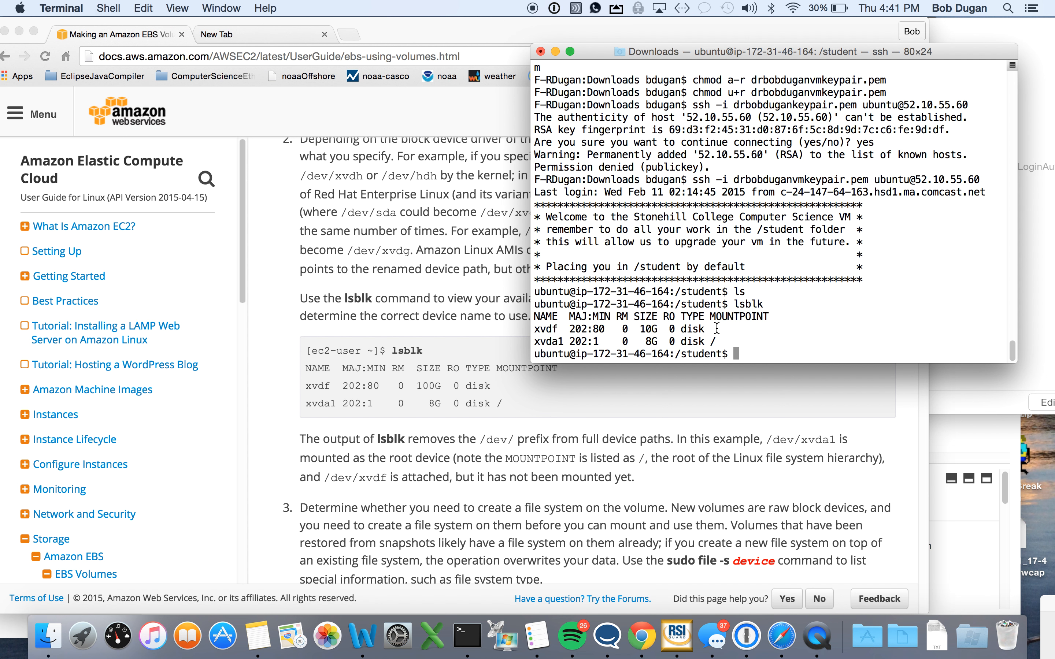
left_click_drag(638, 329, 711, 328)
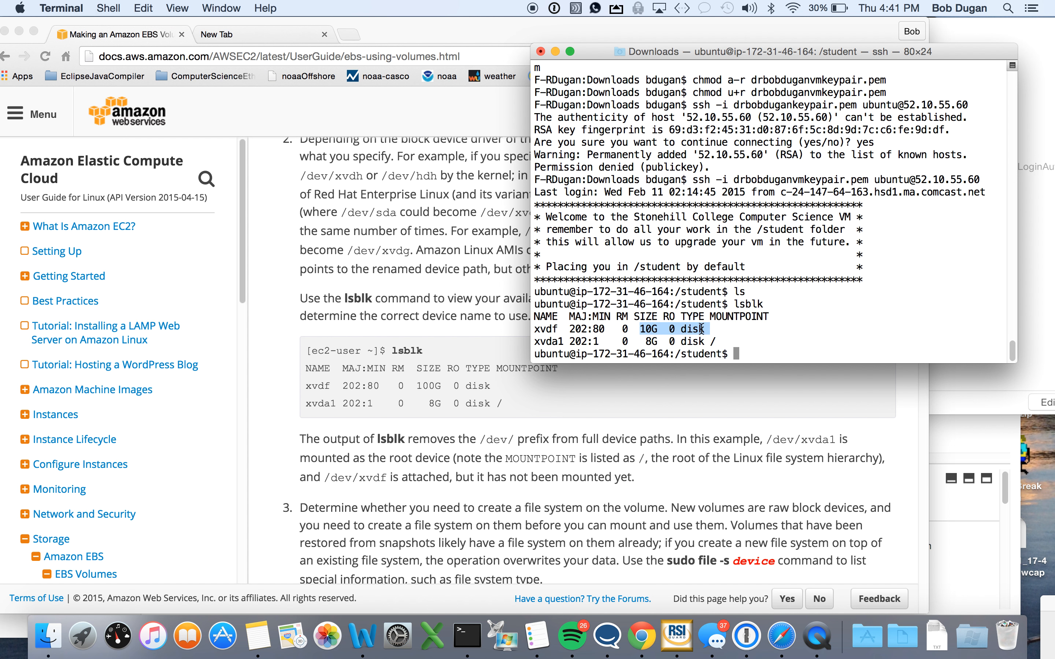
left_click(742, 346)
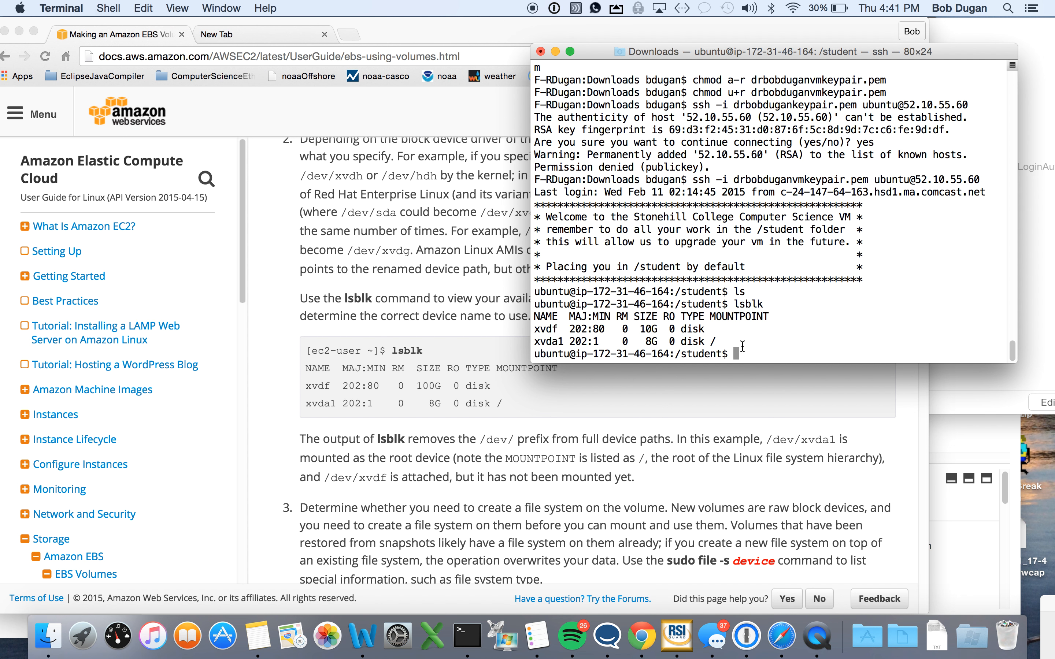
Step: Consult the file system creation steps of the EBS volumes guide in Chrome, and format /dev/xvdf as ext4 with sudo mkfs in Terminal
left_click(633, 463)
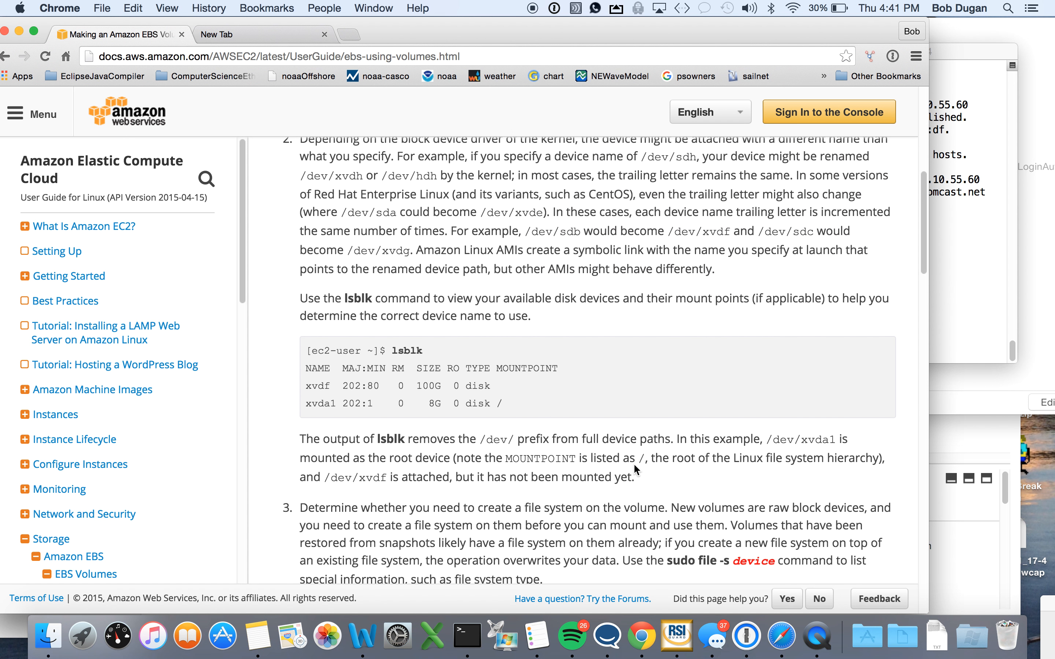
scroll(633, 463, "down", 4)
scroll(633, 463, "down", 1)
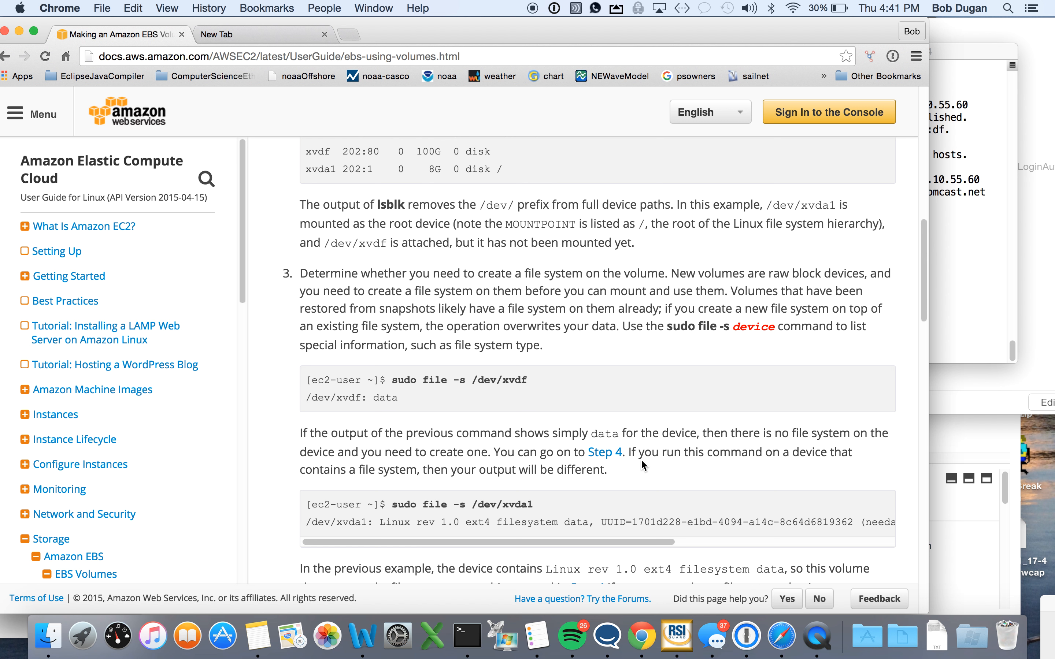
scroll(643, 458, "down", 5)
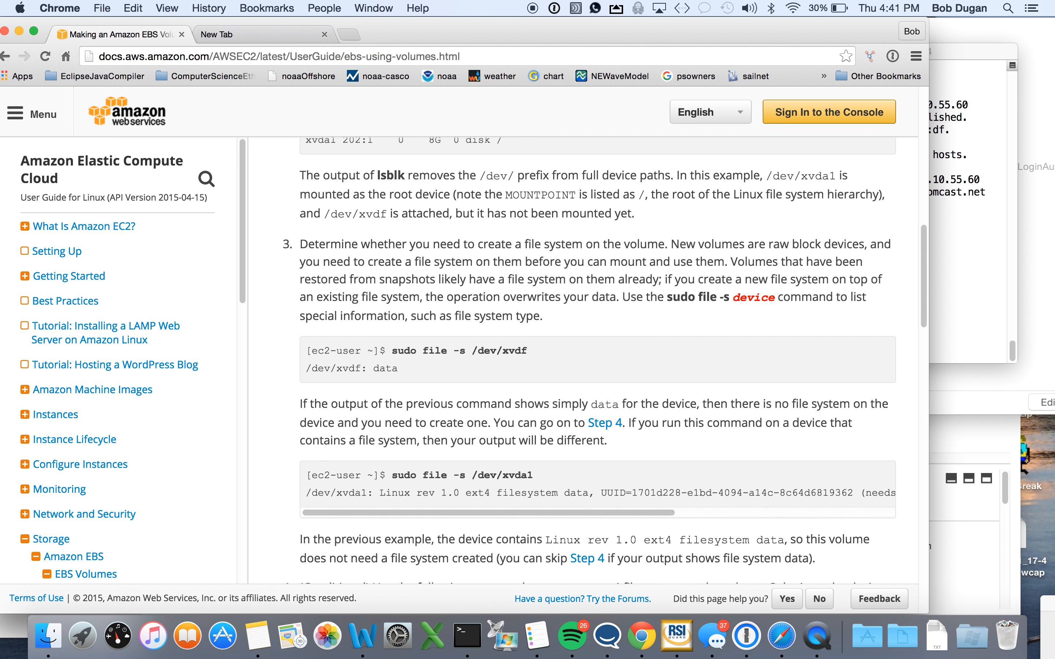
scroll(605, 361, "down", 2)
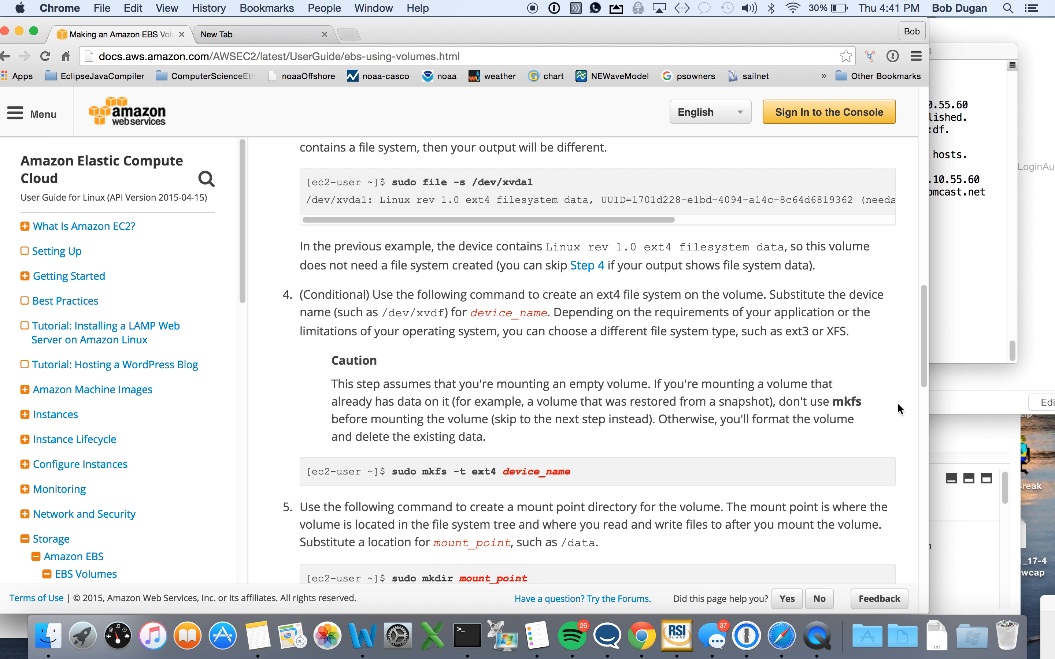
left_click(962, 305)
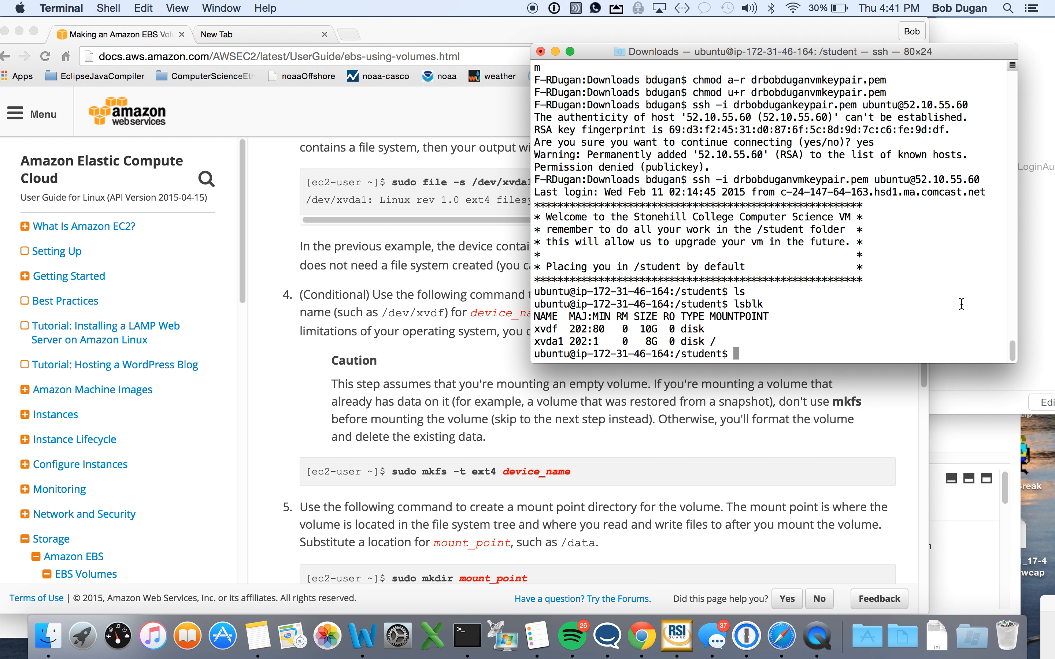
type("sudo mkfs -t ext4 /dev")
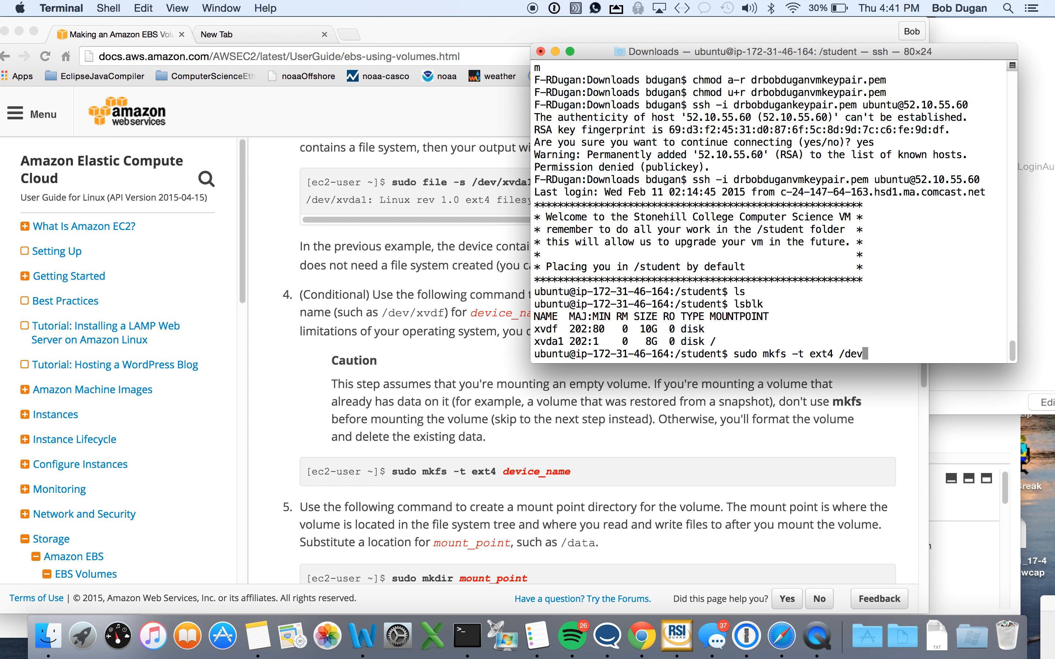
type("/xvdf")
key("Return")
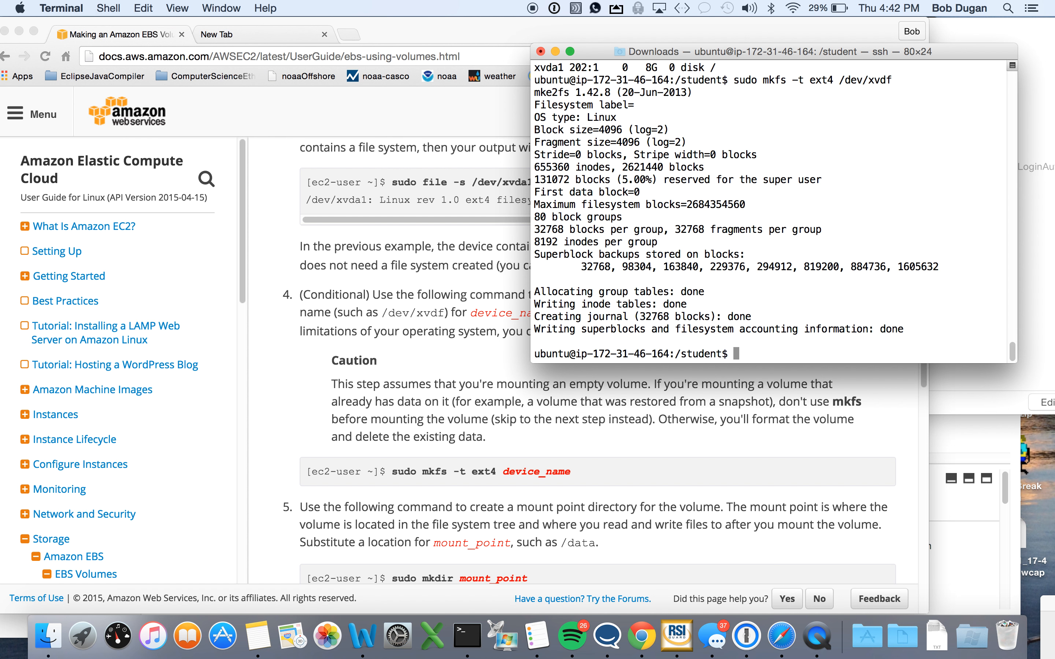
Step: List the /student folder's contents, consult the guide's mount point and mount commands in Chrome, and list the folder again in Terminal
type("ls")
key("Return")
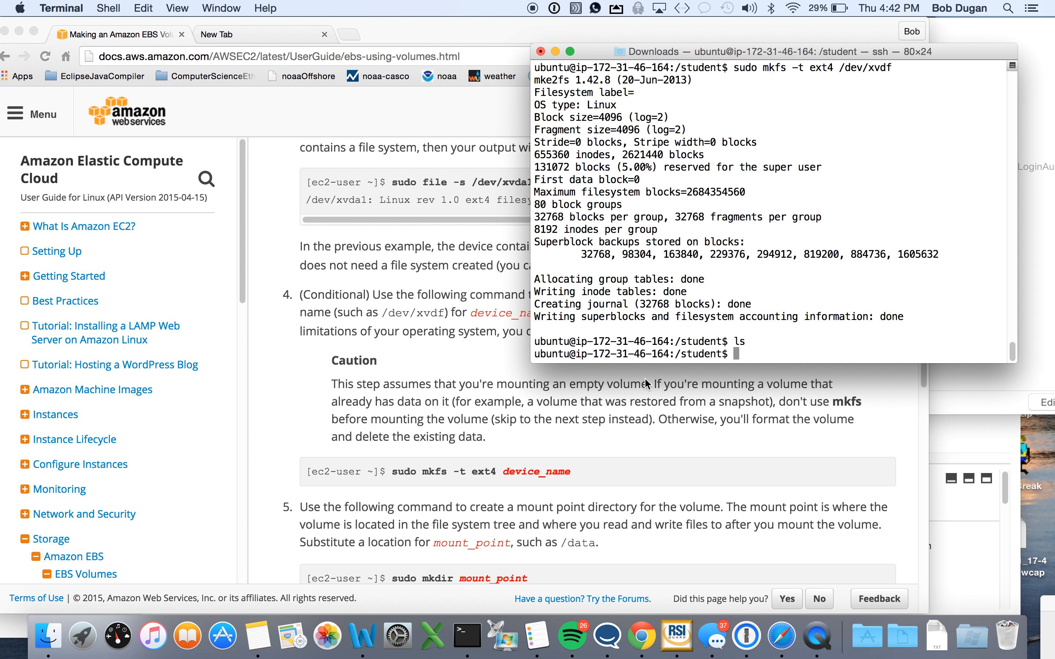
left_click(465, 457)
scroll(466, 457, "down", 5)
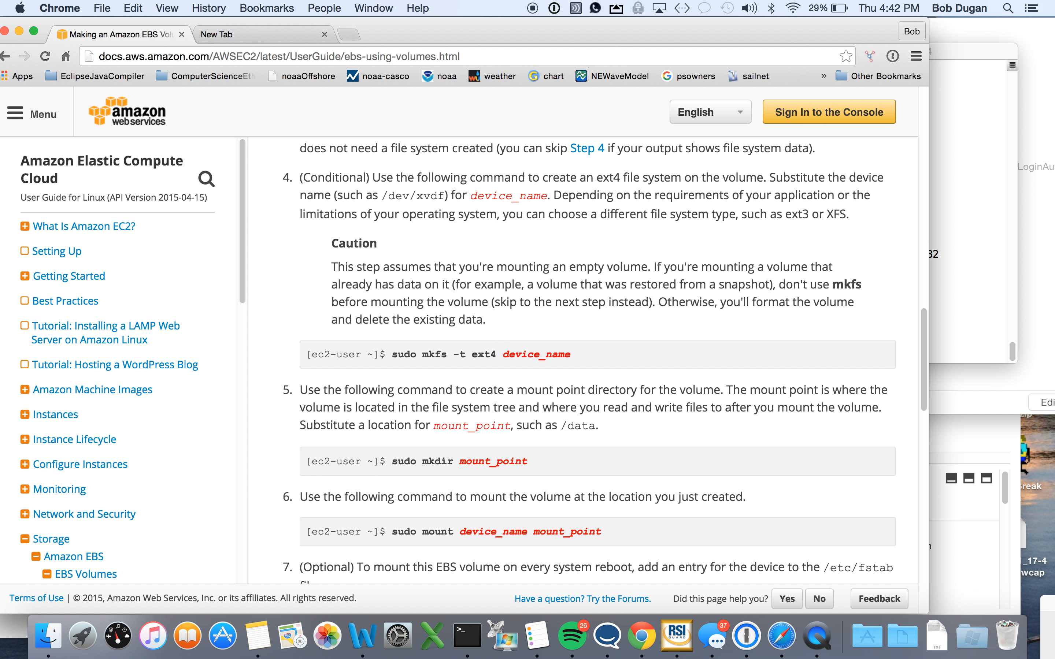
left_click(976, 313)
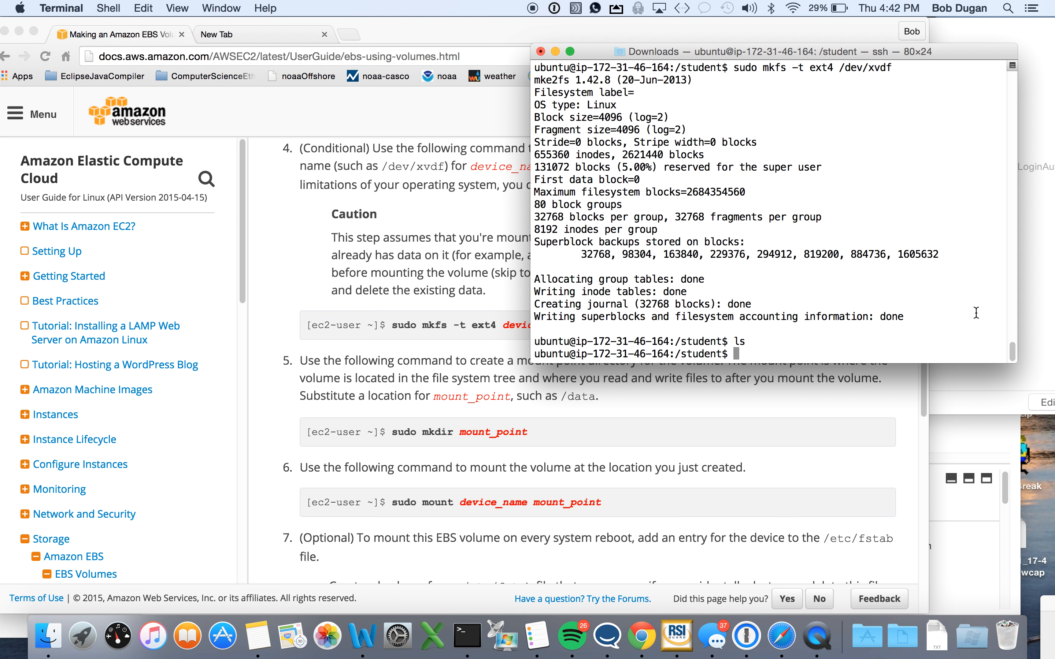
type("ls")
key("Return")
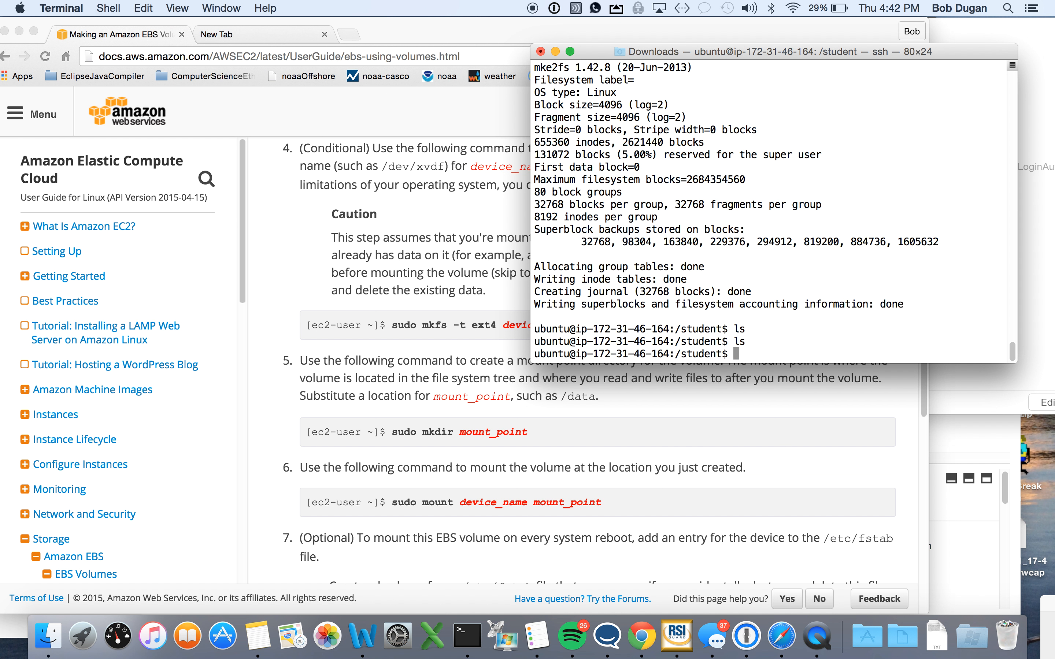
Step: Check the mounted file systems with df, and list /student both plainly and with ls -alt to include hidden entries
type("df")
key("Return")
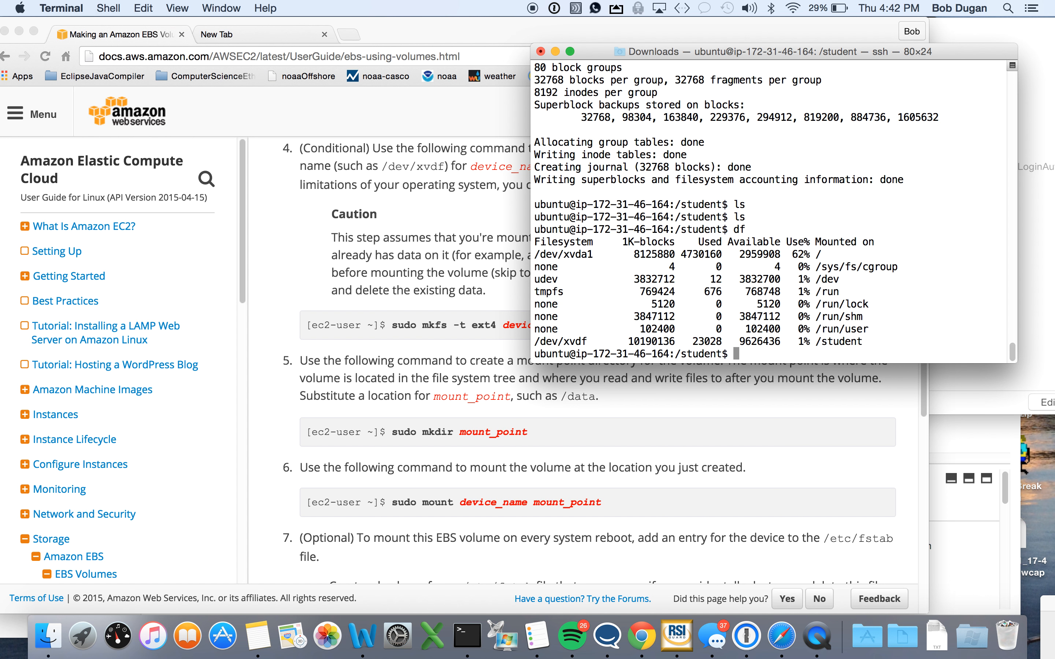
type("ls")
key("Return")
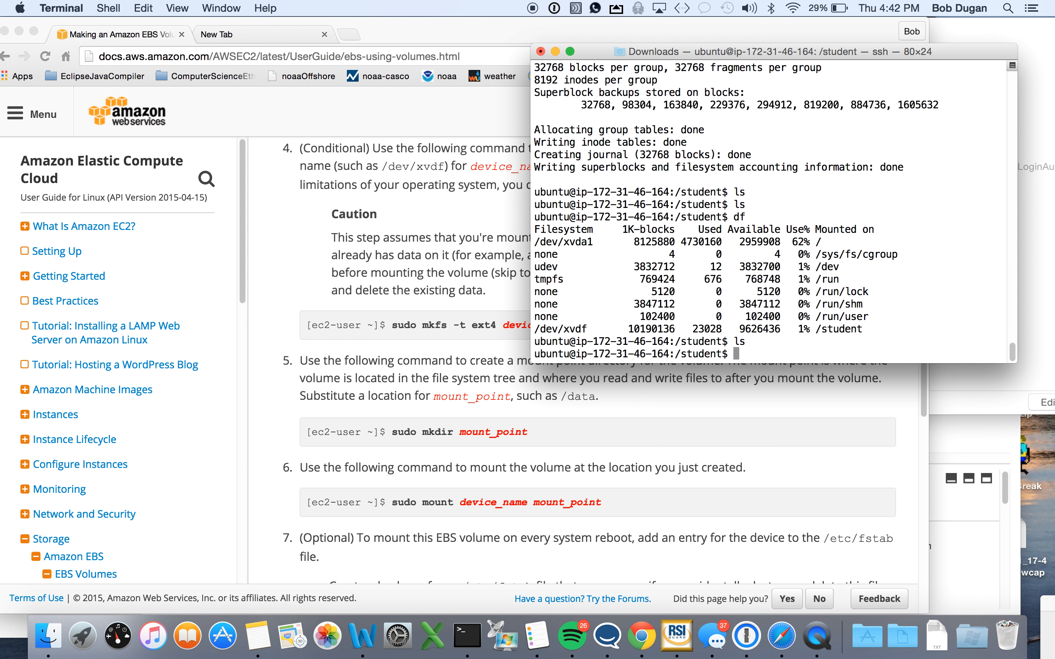
type("ls -alt")
key("Return")
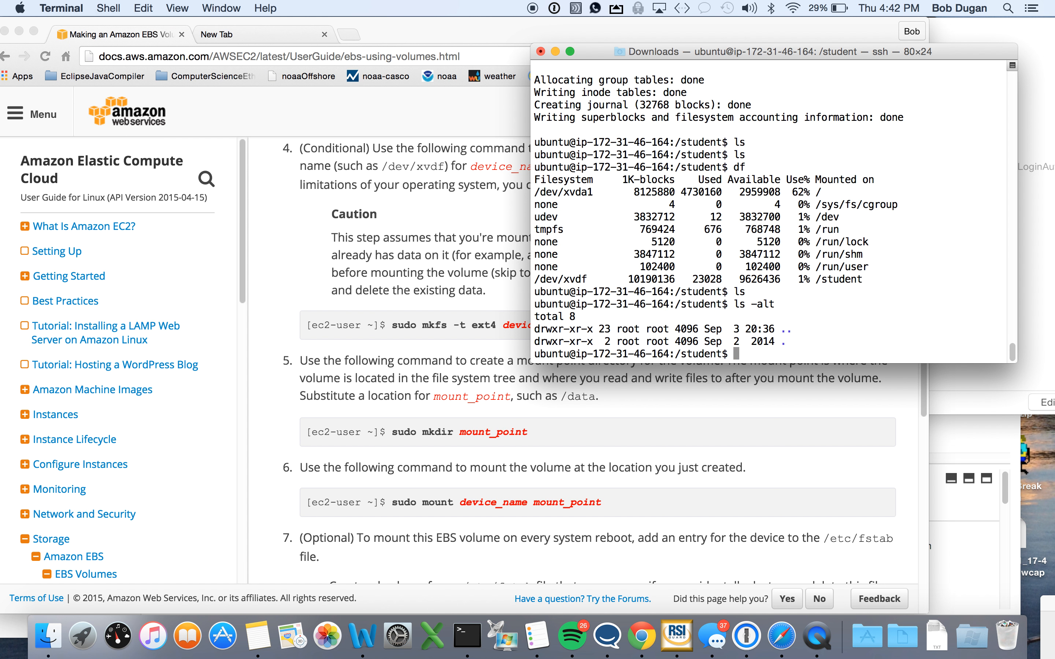